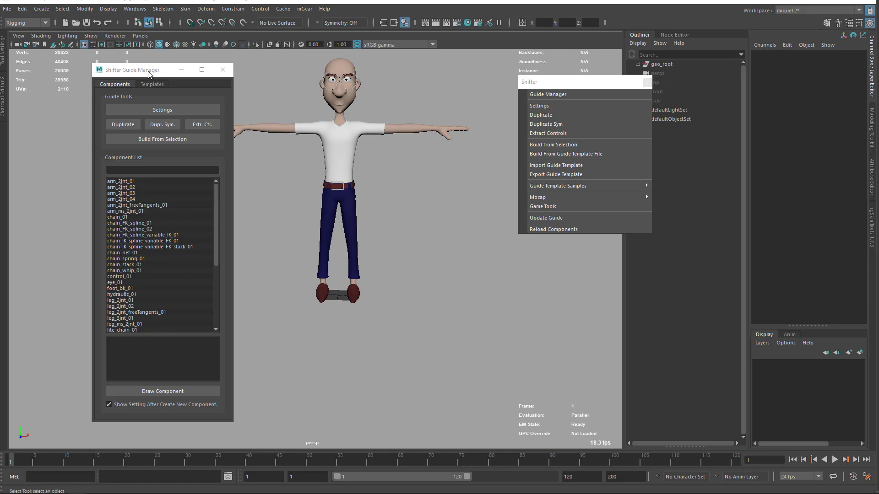
pyautogui.moveTo(148, 74); pyautogui.dragTo(157, 73)
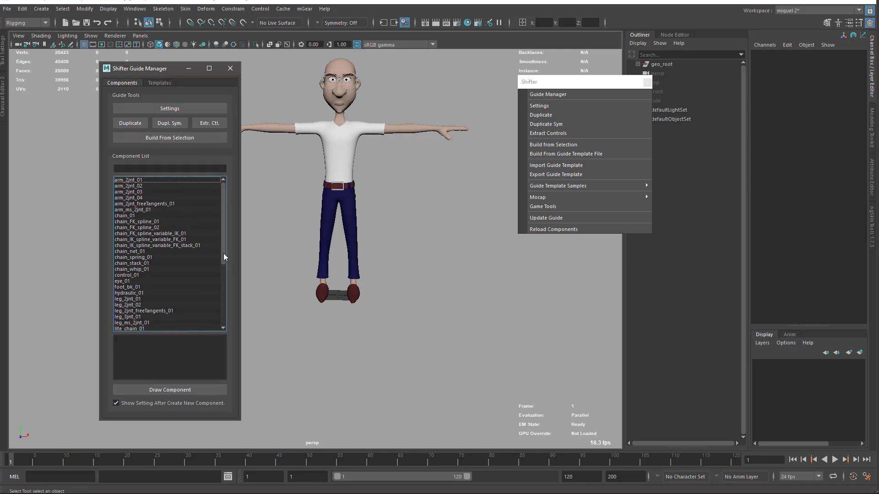
pyautogui.moveTo(225, 257); pyautogui.dragTo(220, 319)
pyautogui.keyDown('alt'); pyautogui.moveTo(347, 254); pyautogui.dragTo(366, 212, button='middle'); pyautogui.keyUp('alt')
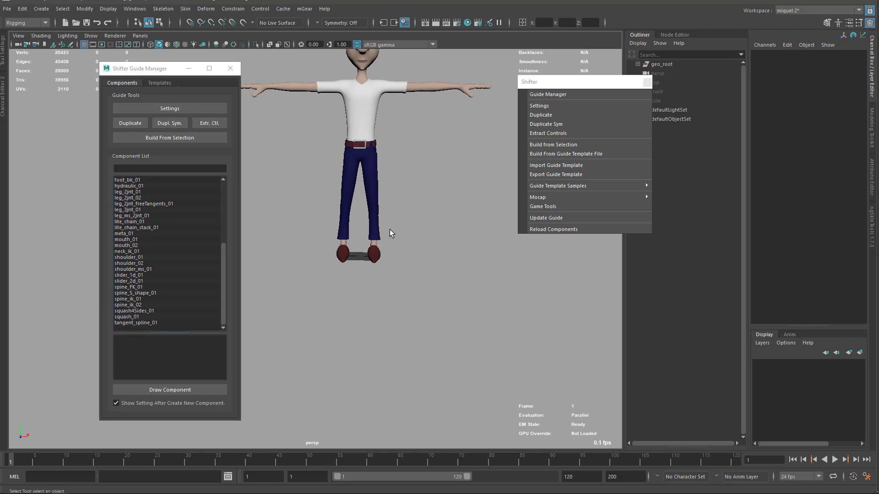
pyautogui.keyDown('alt'); pyautogui.moveTo(400, 253); pyautogui.dragTo(409, 253); pyautogui.keyUp('alt')
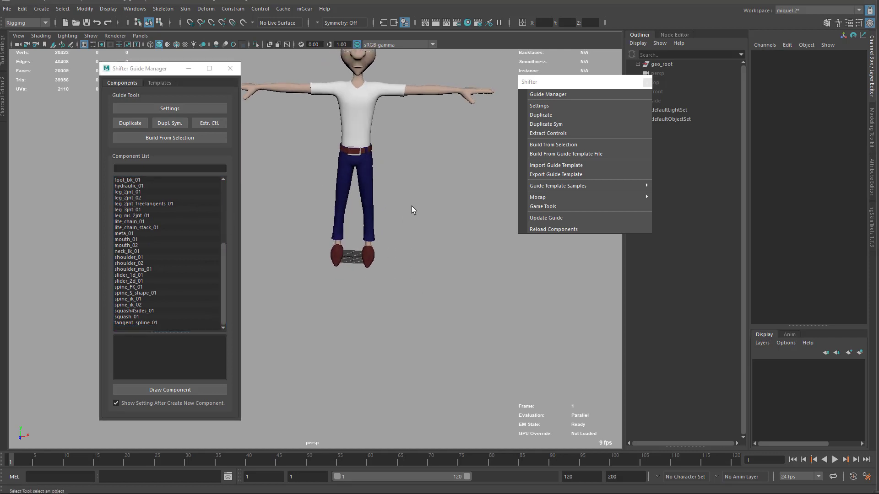
pyautogui.keyDown('alt'); pyautogui.moveTo(412, 206); pyautogui.dragTo(390, 210, button='middle'); pyautogui.keyUp('alt')
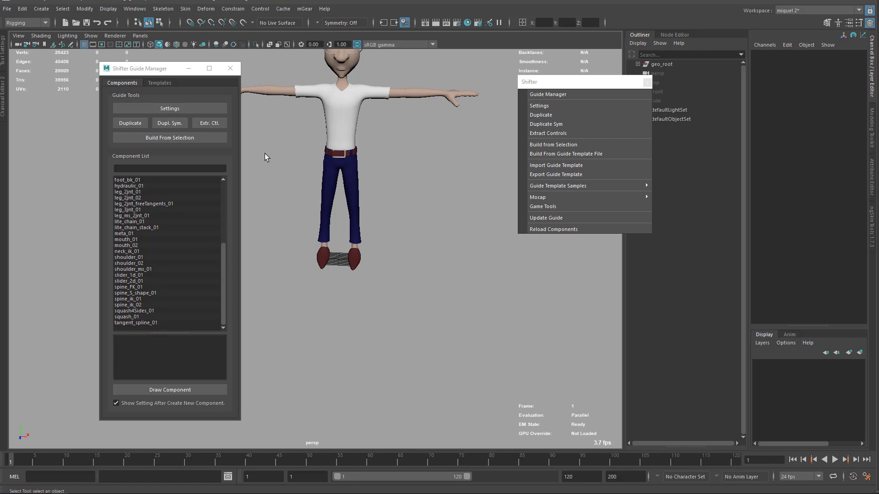
pyautogui.keyDown('alt'); pyautogui.moveTo(358, 179); pyautogui.dragTo(366, 189); pyautogui.keyUp('alt')
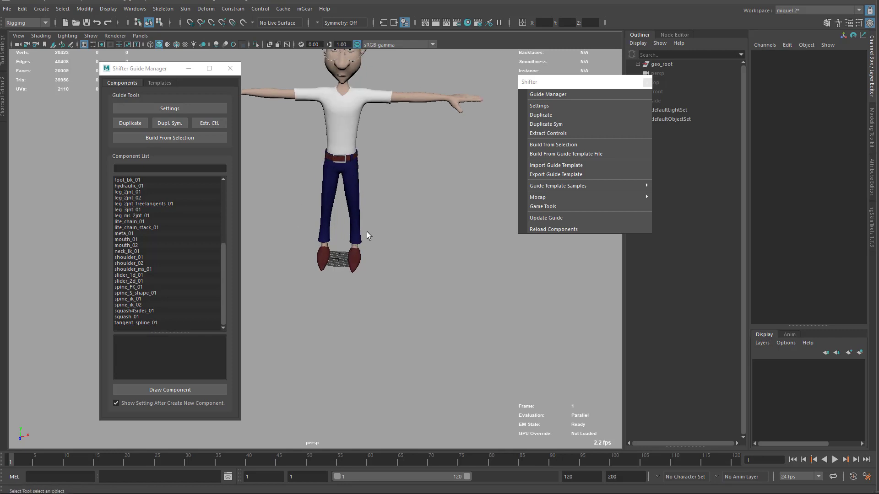
# Start a new empty scene and draw an arm_2jnt_01 guide component in it
pyautogui.hotkey('ctrl', 'n')
pyautogui.click(583, 175)
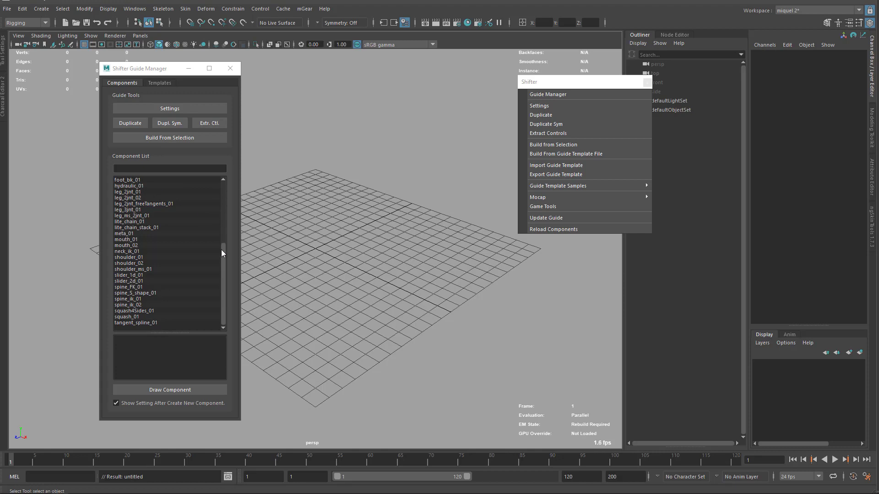
pyautogui.moveTo(222, 253); pyautogui.dragTo(224, 182)
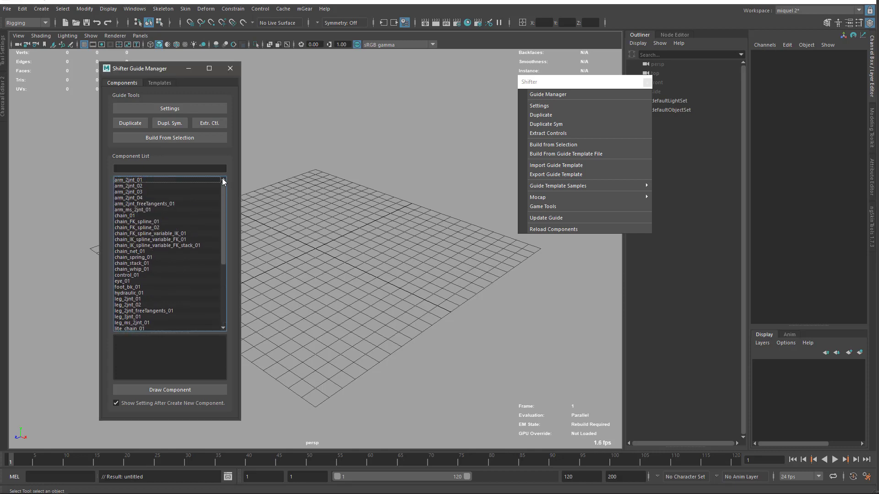
pyautogui.doubleClick(135, 183)
pyautogui.moveTo(161, 0); pyautogui.dragTo(562, 52)
pyautogui.keyDown('alt'); pyautogui.moveTo(324, 278); pyautogui.dragTo(323, 226); pyautogui.keyUp('alt')
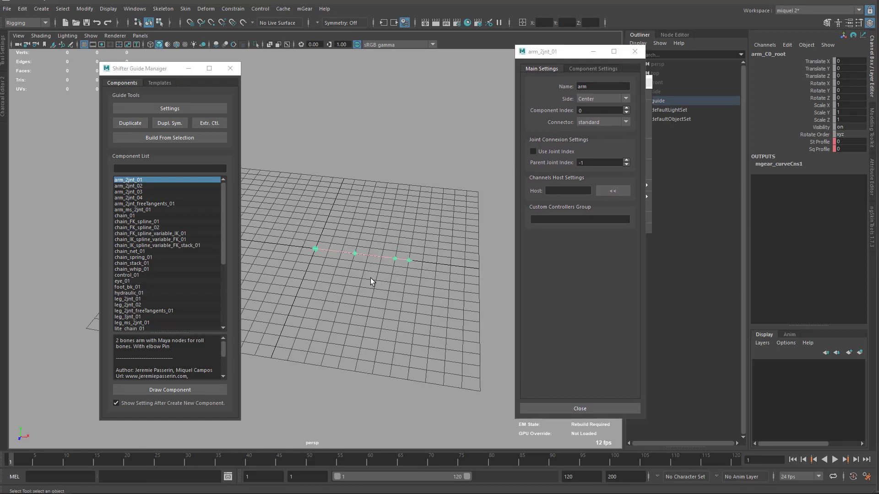
# Review the main and component settings of the arm_2jnt_01 guide, then close its settings window
pyautogui.moveTo(536, 61); pyautogui.dragTo(463, 68)
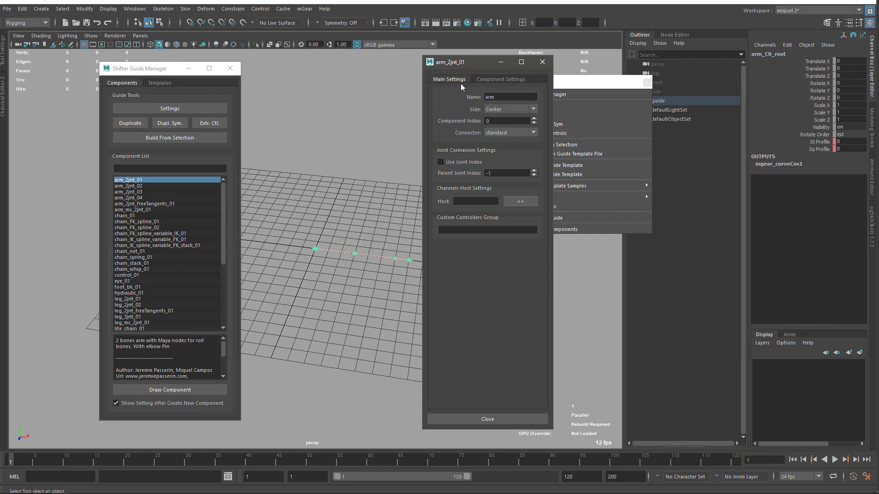
pyautogui.moveTo(457, 64); pyautogui.dragTo(463, 65)
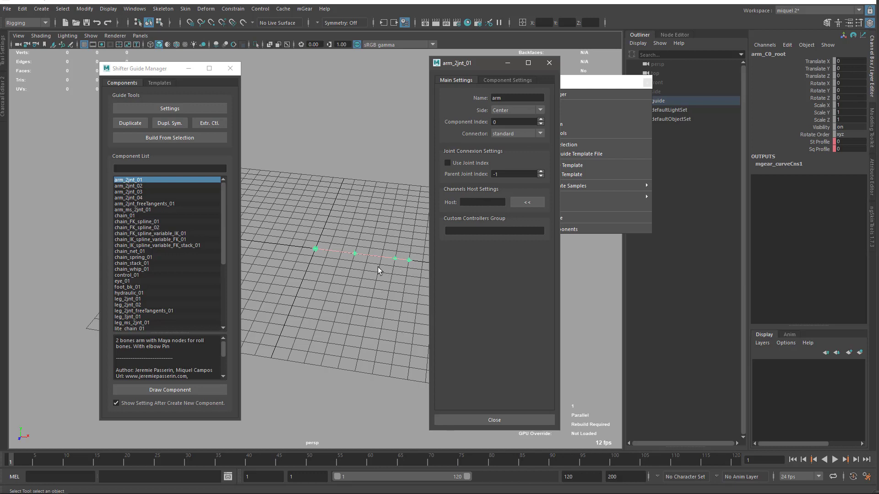
pyautogui.click(483, 81)
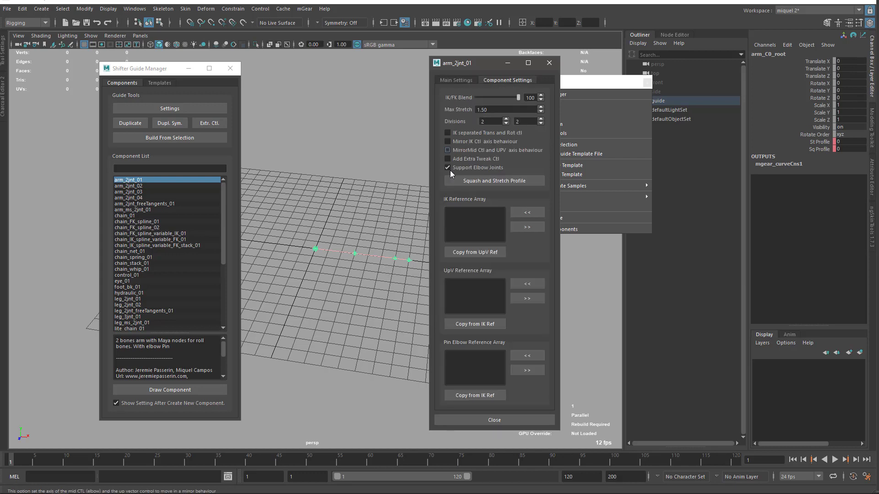
pyautogui.click(463, 82)
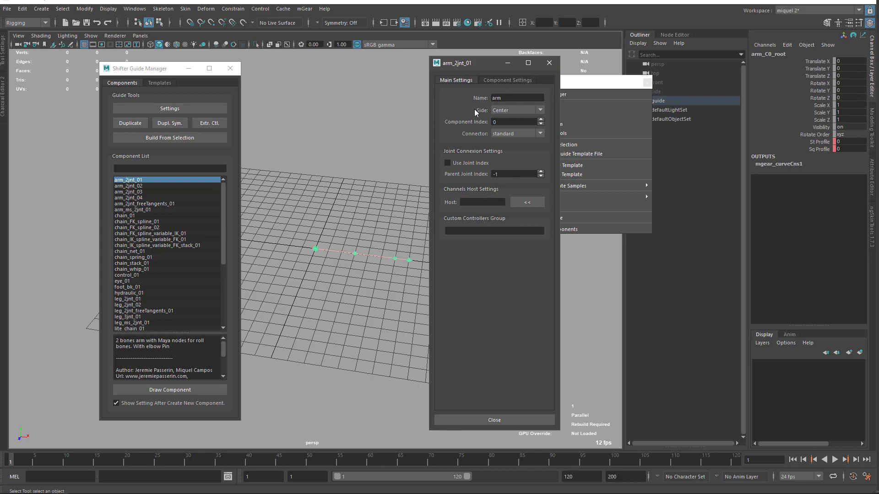
pyautogui.click(508, 80)
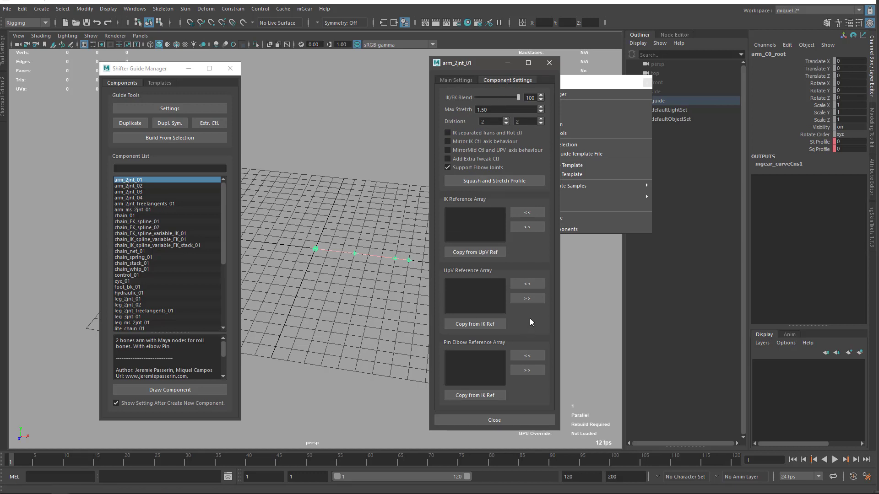
pyautogui.moveTo(473, 66); pyautogui.dragTo(520, 58)
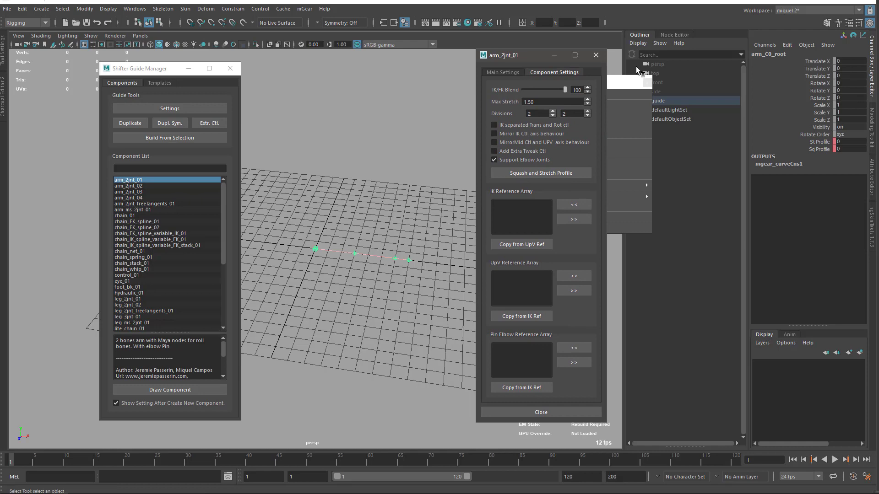
pyautogui.click(598, 56)
# Move the arm's root guide off the origin to about X 1.37, Y 3.08, Z -1.48
pyautogui.keyDown('alt'); pyautogui.moveTo(343, 231); pyautogui.dragTo(353, 143); pyautogui.keyUp('alt')
pyautogui.press('w')
pyautogui.keyDown('alt'); pyautogui.moveTo(390, 214); pyautogui.dragTo(376, 235, button='middle'); pyautogui.keyUp('alt')
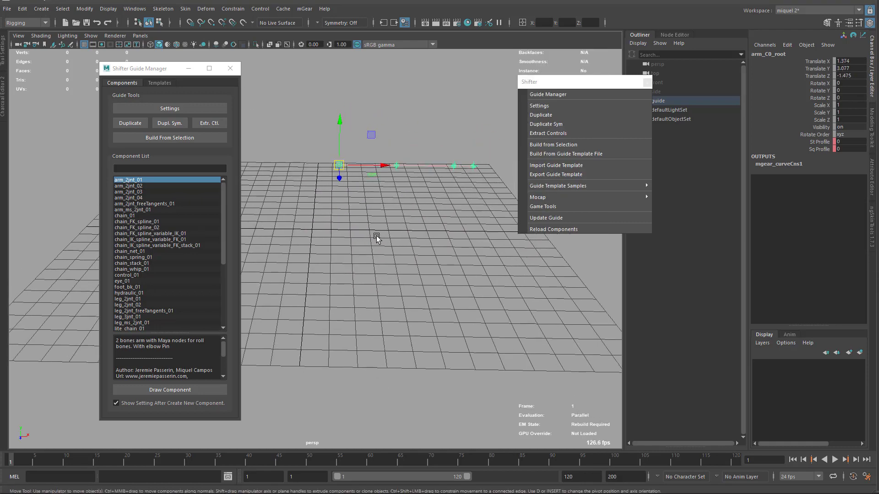
pyautogui.keyDown('alt'); pyautogui.moveTo(377, 238); pyautogui.dragTo(368, 236); pyautogui.keyUp('alt')
pyautogui.keyDown('alt'); pyautogui.moveTo(413, 205); pyautogui.dragTo(384, 206); pyautogui.keyUp('alt')
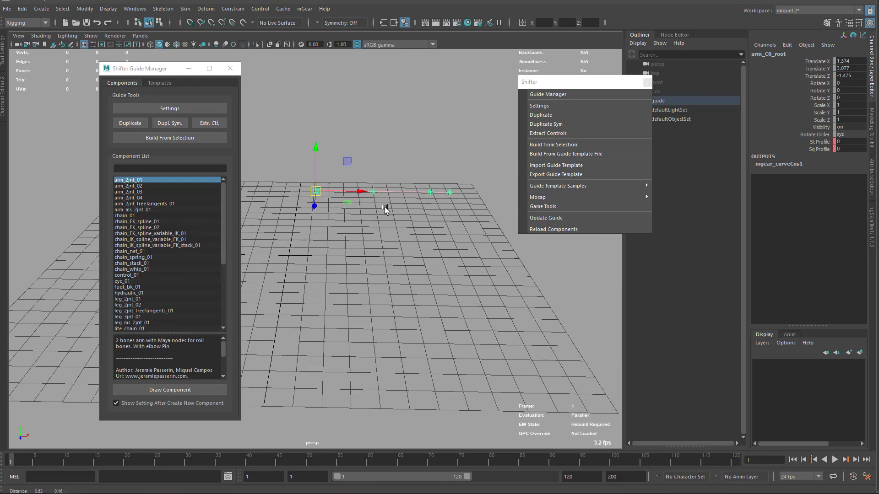
pyautogui.press('q')
pyautogui.keyDown('alt'); pyautogui.moveTo(435, 231); pyautogui.dragTo(415, 228); pyautogui.keyUp('alt')
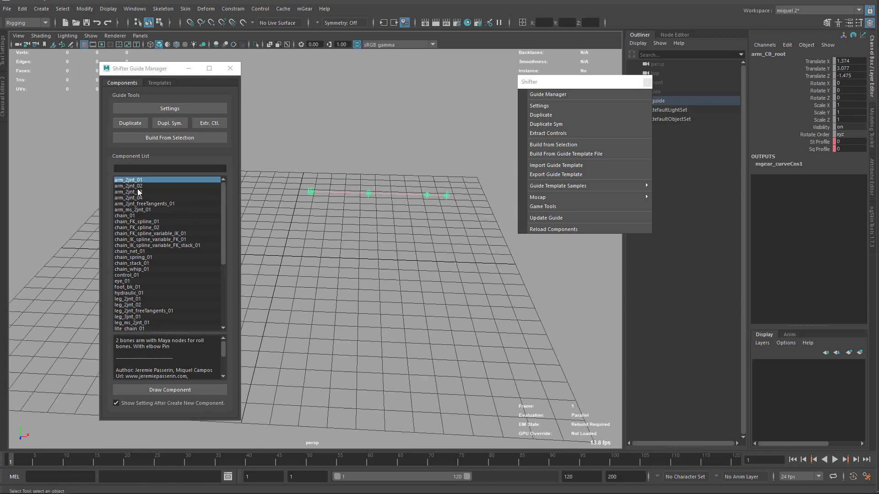
# Draw an arm_2jnt_02 component as a child of the first arm's end guide, arm_C0_eff
pyautogui.click(136, 186)
pyautogui.moveTo(137, 189); pyautogui.dragTo(399, 291)
pyautogui.moveTo(154, 0); pyautogui.dragTo(605, 80)
pyautogui.moveTo(397, 247)
pyautogui.keyDown('alt'); pyautogui.mouseDown()
pyautogui.moveTo(389, 229)
pyautogui.moveTo(390, 258)
pyautogui.mouseUp(); pyautogui.keyUp('alt')
pyautogui.keyDown('alt'); pyautogui.moveTo(344, 229); pyautogui.dragTo(435, 142, button='right'); pyautogui.keyUp('alt')
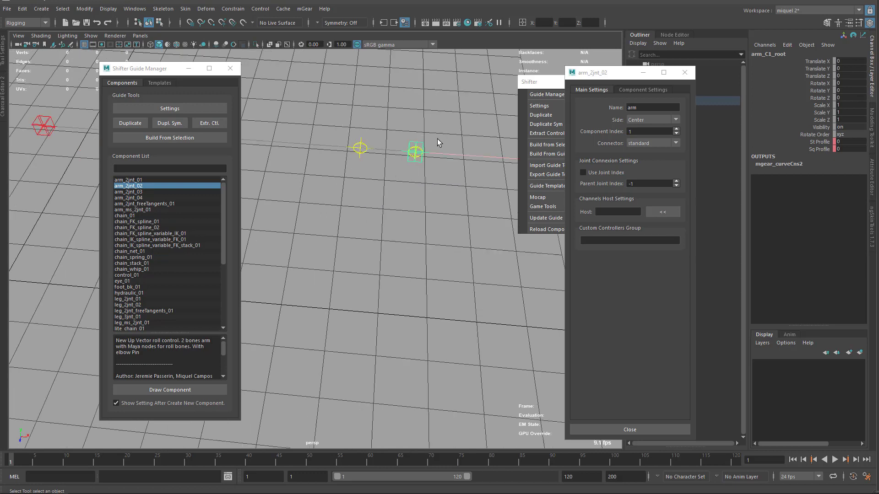
pyautogui.click(418, 160)
pyautogui.press('w')
pyautogui.moveTo(418, 160)
pyautogui.mouseDown()
pyautogui.moveTo(418, 181)
pyautogui.moveTo(417, 158)
pyautogui.moveTo(426, 160)
pyautogui.moveTo(416, 161)
pyautogui.mouseUp()
pyautogui.hotkey('ctrl', 'z')
pyautogui.keyDown('alt'); pyautogui.moveTo(430, 236); pyautogui.dragTo(406, 174, button='middle'); pyautogui.keyUp('alt')
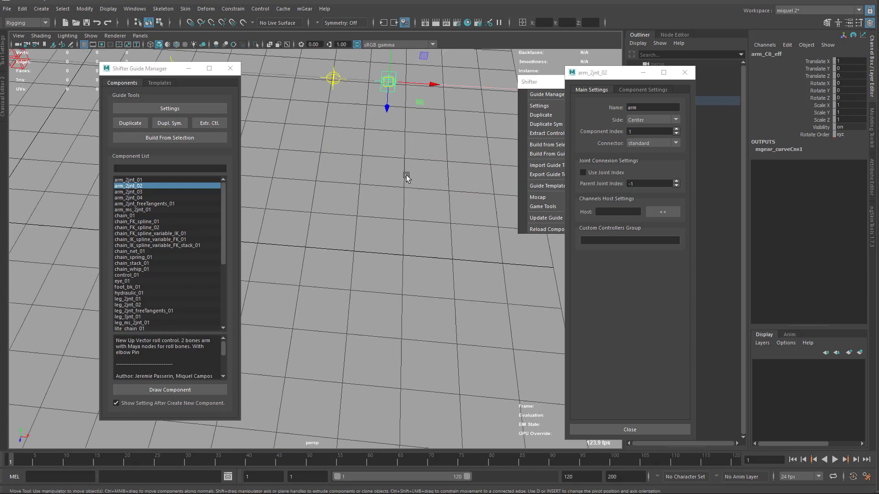
pyautogui.scroll(-5, 405, 174)
pyautogui.keyDown('alt'); pyautogui.moveTo(352, 237); pyautogui.dragTo(387, 237, button='middle'); pyautogui.keyUp('alt')
pyautogui.keyDown('alt'); pyautogui.moveTo(387, 238); pyautogui.dragTo(398, 195); pyautogui.keyUp('alt')
pyautogui.press('q')
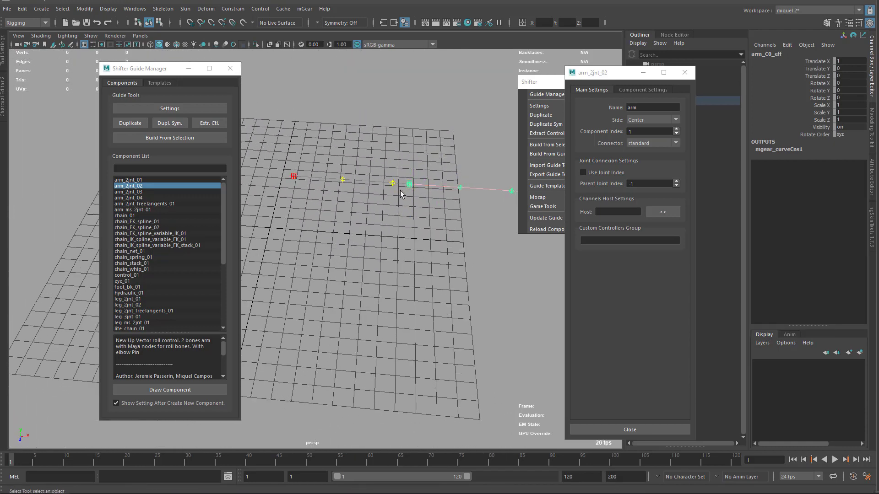
pyautogui.scroll(5, 411, 191)
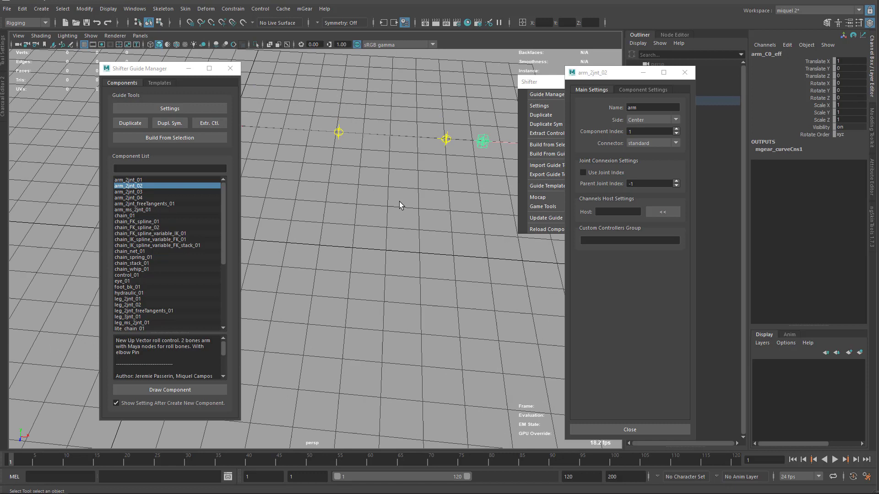
# Move the second arm's root guide away from the first arm's end to about X -0.45, Y -0.72, Z 0.78
pyautogui.click(488, 148)
pyautogui.press('w')
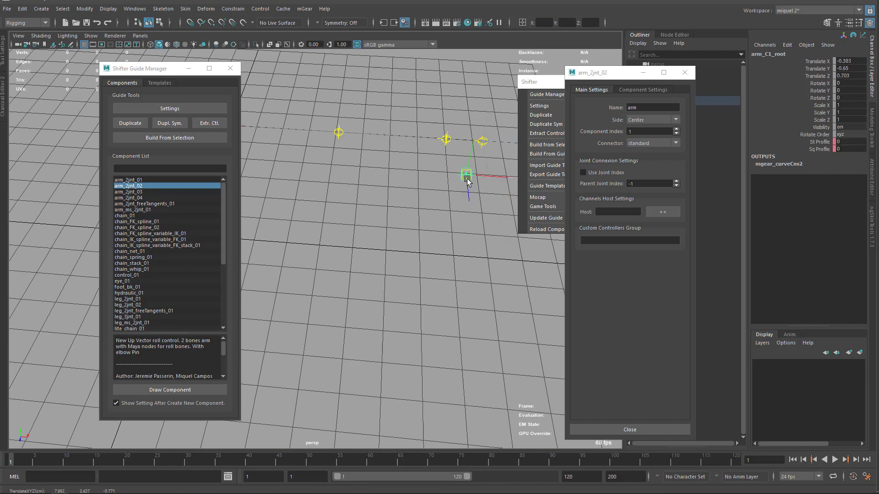
pyautogui.click(446, 139)
pyautogui.click(464, 182)
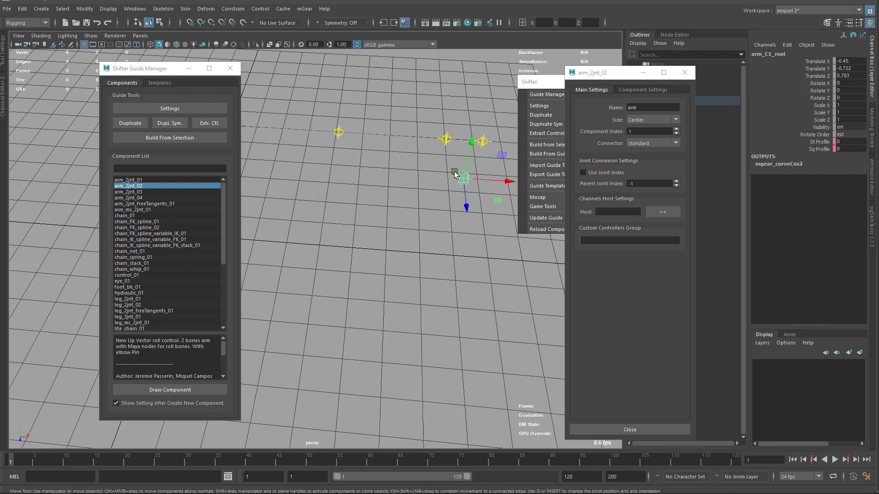
# Parent the second arm's root guide under the first arm's wrist guide and check the hierarchy by selecting the guides
pyautogui.keyDown('shift'); pyautogui.click(448, 141); pyautogui.keyUp('shift')
pyautogui.press('p')
pyautogui.keyDown('alt'); pyautogui.moveTo(455, 203); pyautogui.dragTo(412, 239, button='middle'); pyautogui.keyUp('alt')
pyautogui.press('q')
pyautogui.click(403, 138)
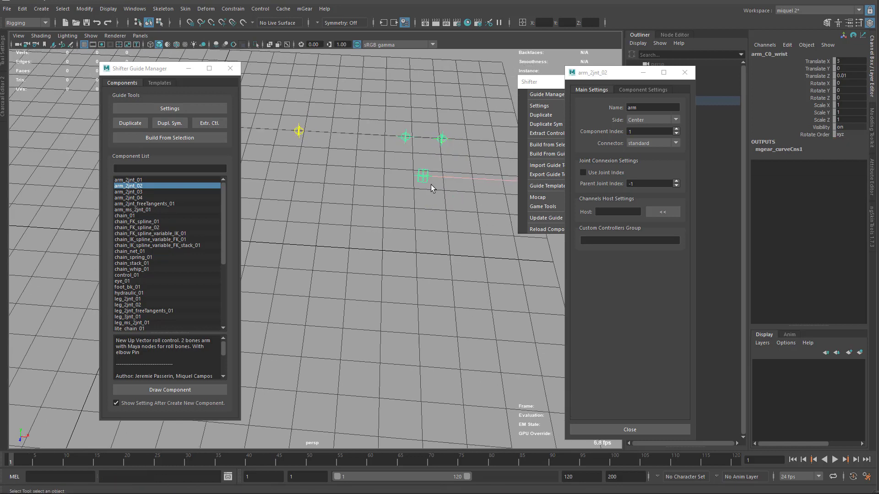
pyautogui.click(423, 178)
pyautogui.click(401, 142)
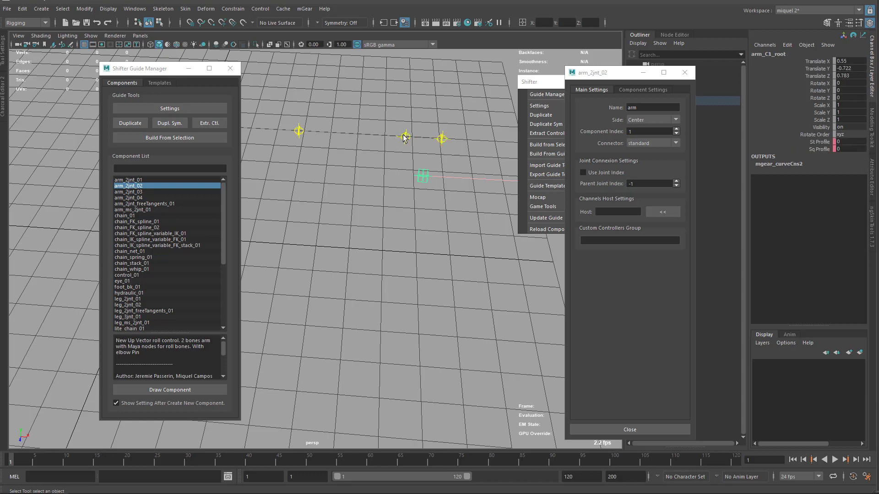
pyautogui.press('w')
pyautogui.keyDown('alt'); pyautogui.moveTo(414, 143); pyautogui.dragTo(387, 144, button='middle'); pyautogui.keyUp('alt')
pyautogui.press('q')
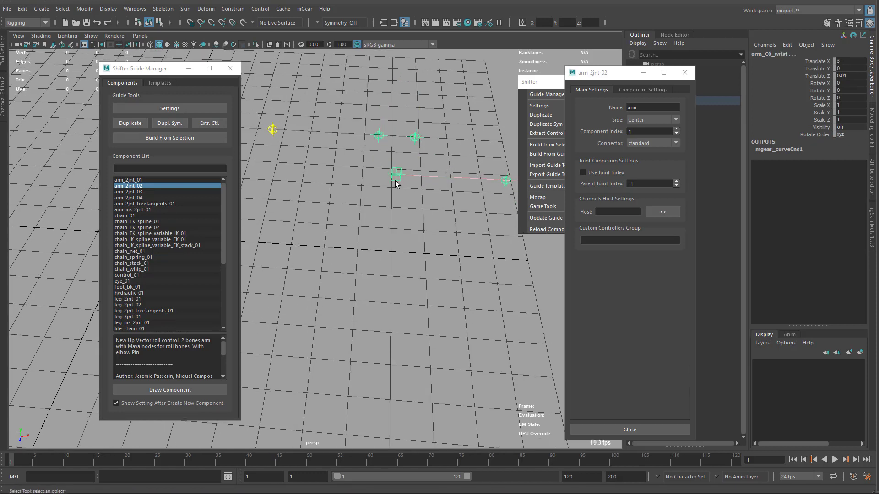
# Rotate the second arm's root guide to about -28.7 degrees in Y and -8.9 degrees in Z
pyautogui.click(396, 180)
pyautogui.keyDown('alt'); pyautogui.moveTo(394, 170); pyautogui.dragTo(410, 183); pyautogui.keyUp('alt')
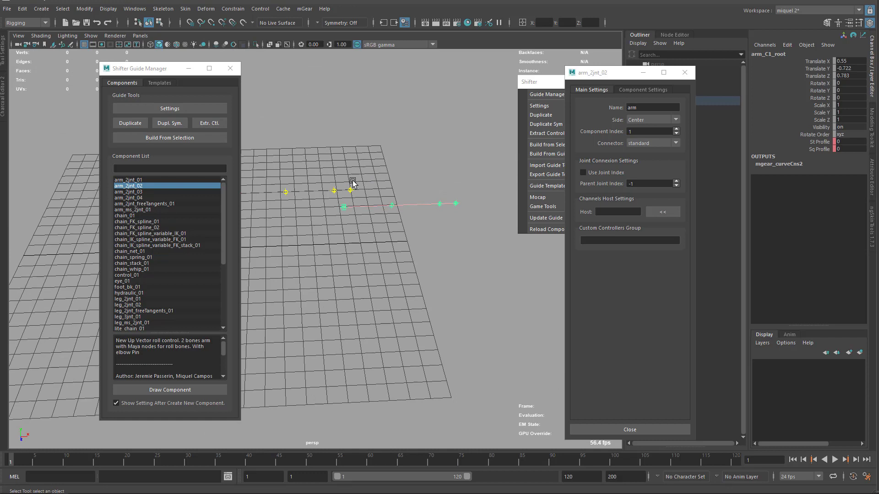
pyautogui.press('e')
pyautogui.moveTo(356, 174); pyautogui.dragTo(413, 200)
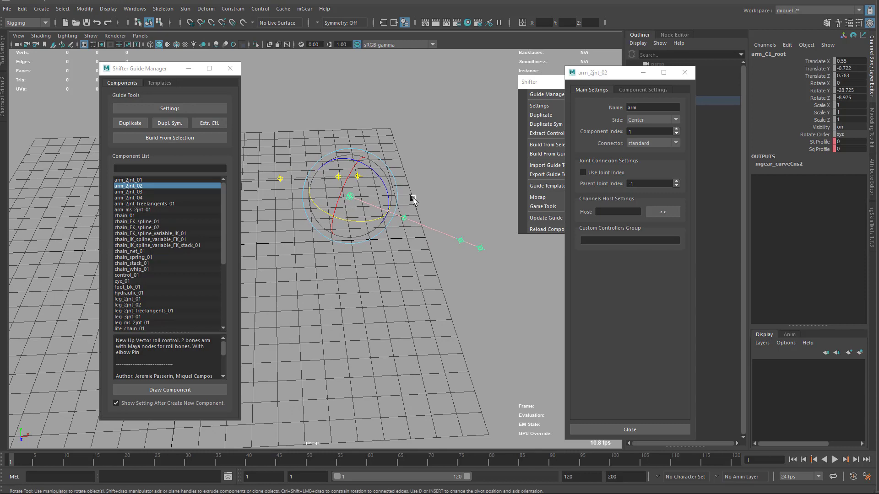
pyautogui.keyDown('alt'); pyautogui.moveTo(339, 177); pyautogui.dragTo(404, 189); pyautogui.keyUp('alt')
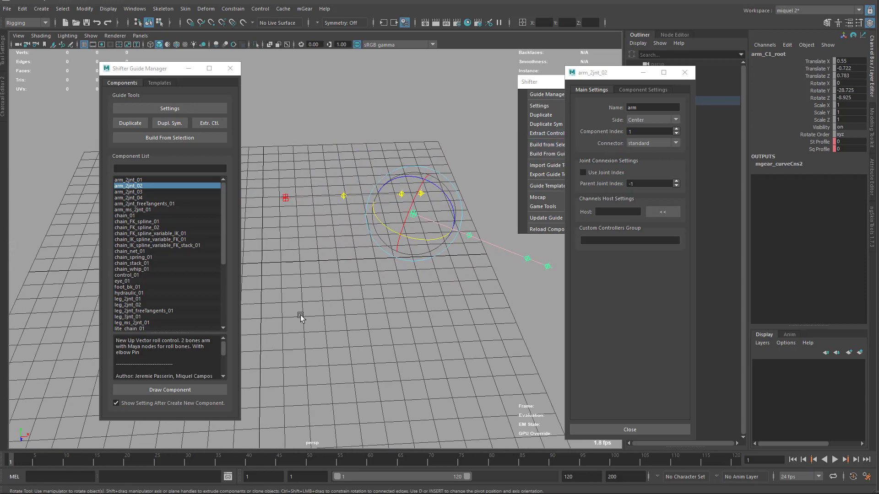
pyautogui.keyDown('alt'); pyautogui.moveTo(352, 292); pyautogui.dragTo(367, 290); pyautogui.keyUp('alt')
# View the connector options in the arm_2jnt_02 main settings without changing the connector
pyautogui.click(654, 144)
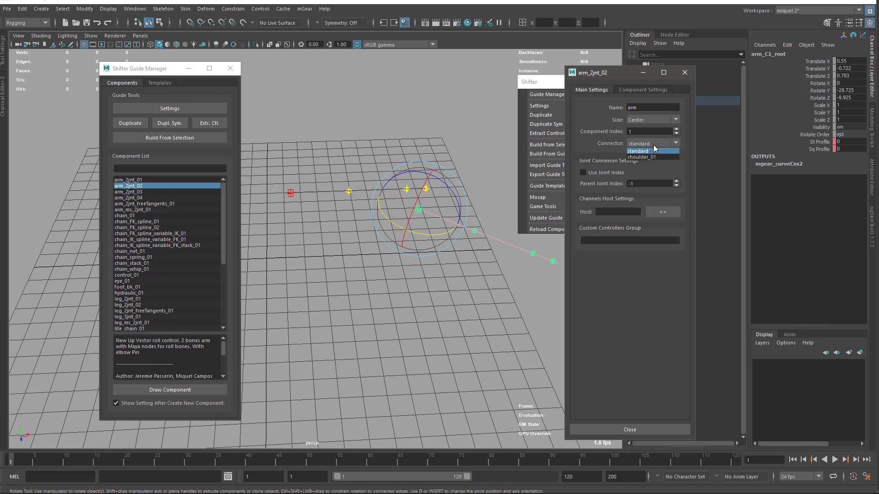
pyautogui.click(587, 147)
pyautogui.moveTo(383, 250)
pyautogui.keyDown('alt'); pyautogui.mouseDown()
pyautogui.moveTo(393, 248)
pyautogui.moveTo(389, 259)
pyautogui.mouseUp(); pyautogui.keyUp('alt')
pyautogui.press('q')
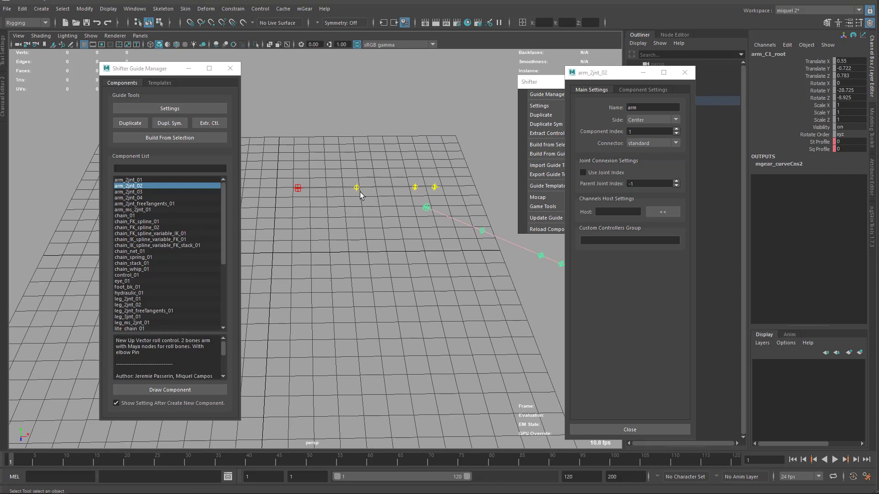
# Draw an arm_2jnt_02 component under the first arm's elbow guide
pyautogui.keyDown('alt'); pyautogui.moveTo(367, 228); pyautogui.dragTo(415, 243); pyautogui.keyUp('alt')
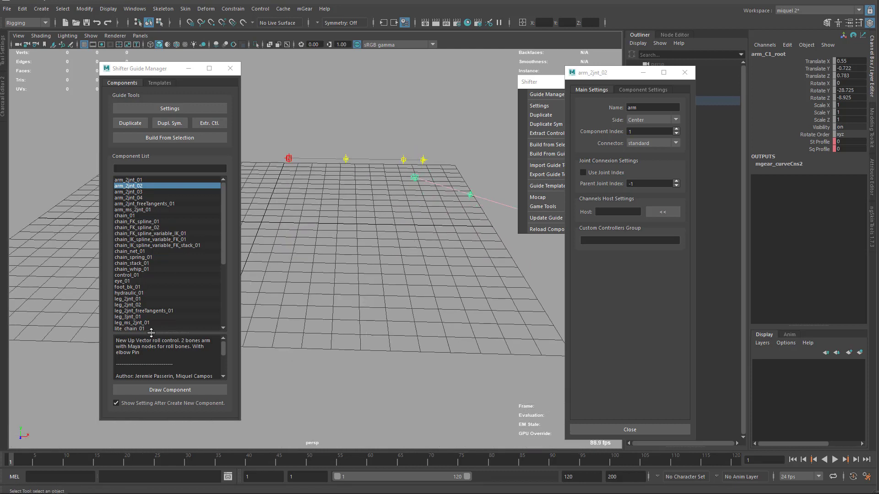
pyautogui.click(388, 261)
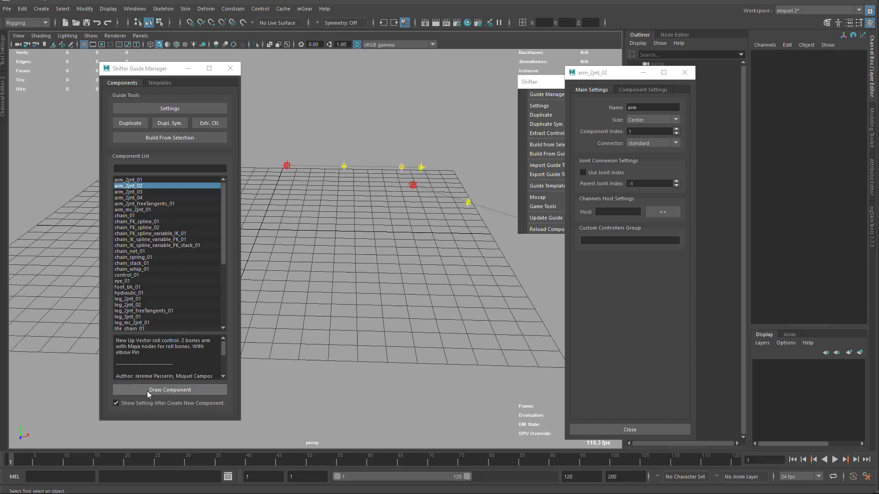
pyautogui.click(202, 389)
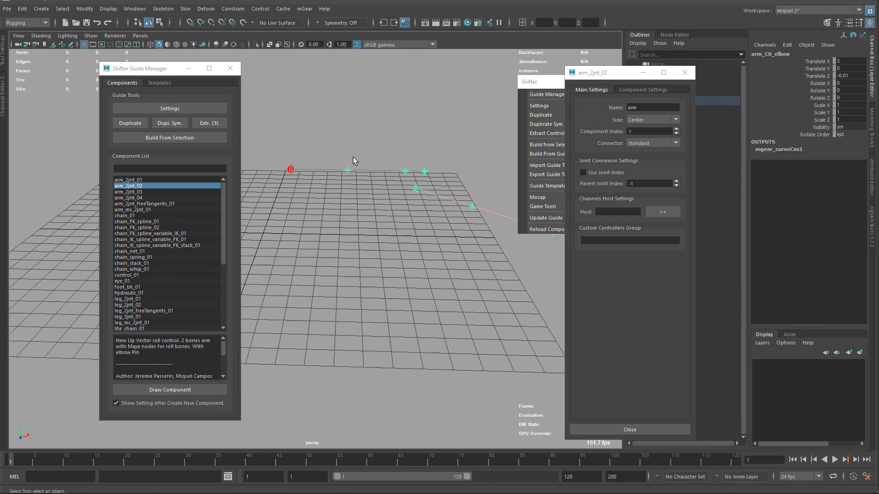
pyautogui.keyDown('alt'); pyautogui.moveTo(316, 199); pyautogui.dragTo(355, 220, button='middle'); pyautogui.keyUp('alt')
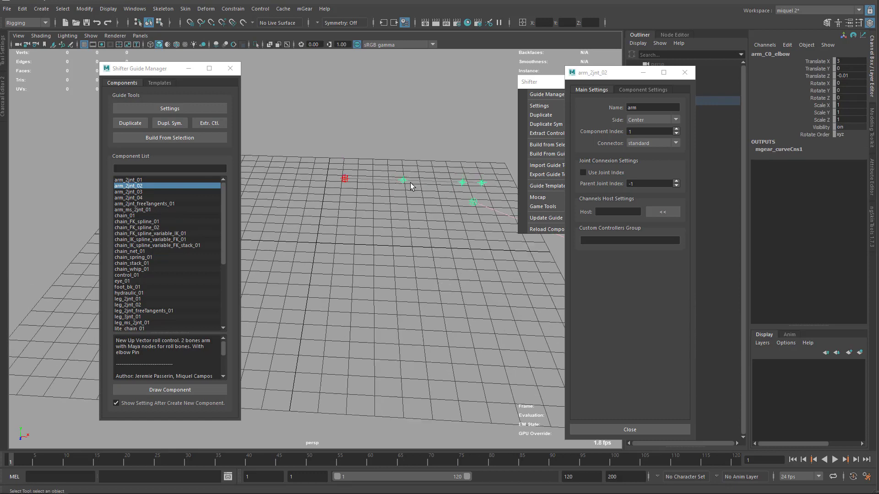
pyautogui.click(193, 392)
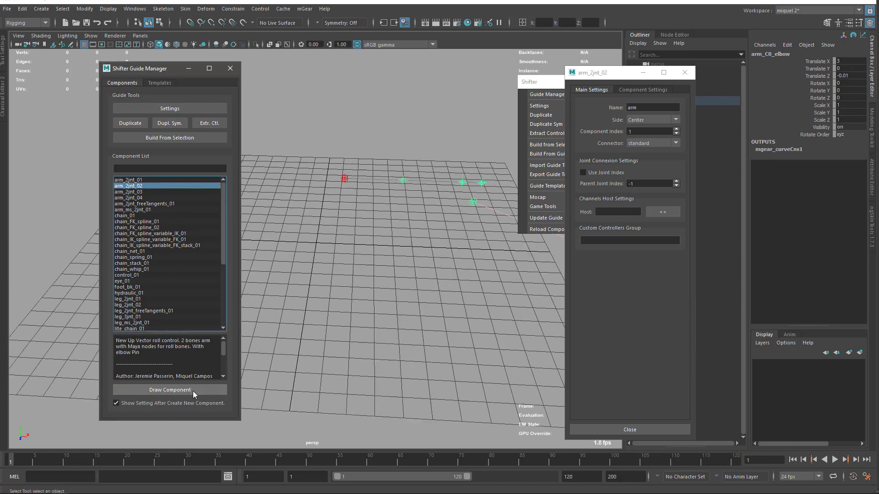
pyautogui.keyDown('alt'); pyautogui.moveTo(364, 219); pyautogui.dragTo(343, 231, button='middle'); pyautogui.keyUp('alt')
# Move the third arm's root guide above the first arm to about X -0.18, Y 1.92, Z -1.11
pyautogui.press('w')
pyautogui.moveTo(386, 191); pyautogui.dragTo(383, 148)
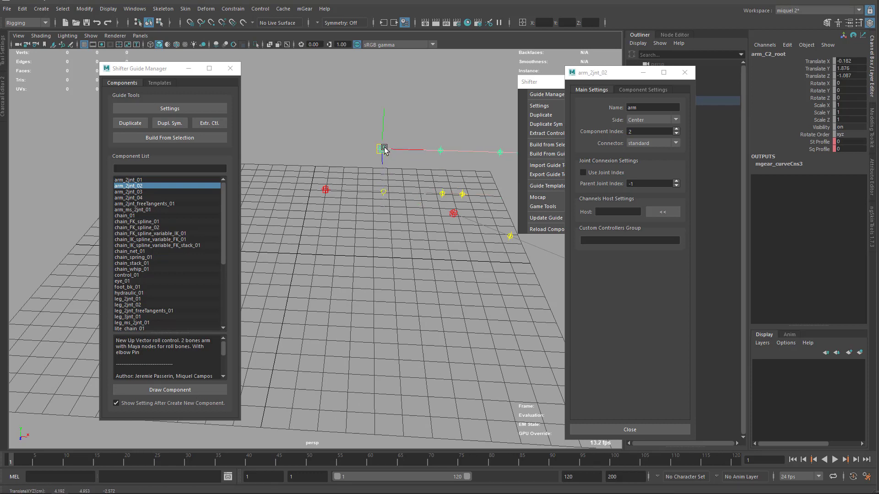
pyautogui.press('q')
pyautogui.keyDown('alt'); pyautogui.moveTo(404, 181); pyautogui.dragTo(387, 191, button='middle'); pyautogui.keyUp('alt')
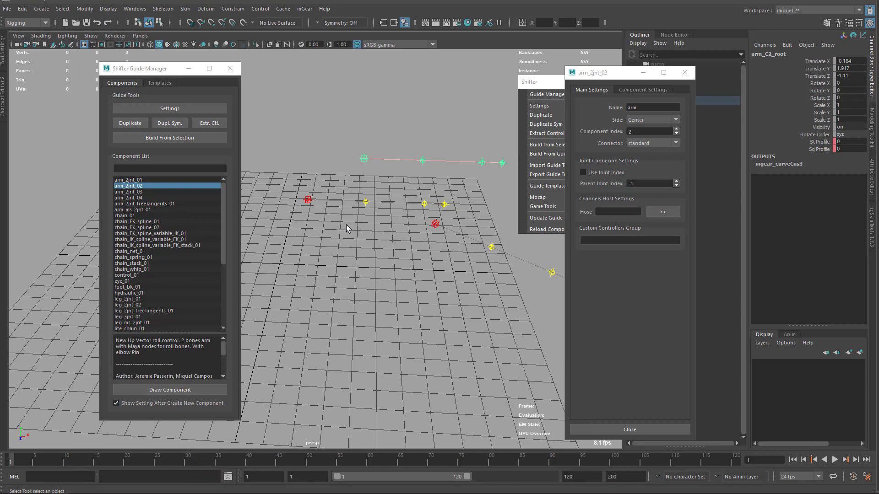
pyautogui.keyDown('alt'); pyautogui.moveTo(414, 235); pyautogui.dragTo(396, 228, button='middle'); pyautogui.keyUp('alt')
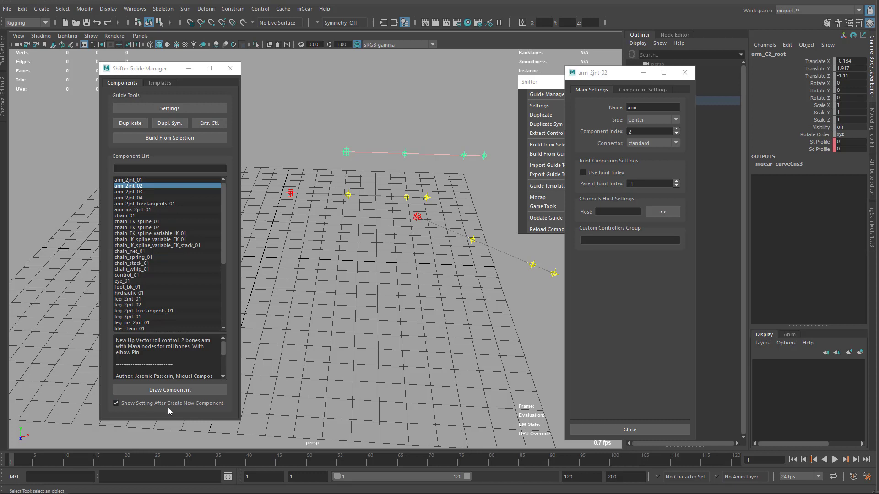
# Disable showing settings after component creation, closing the open settings, and draw an arm_ms_2jnt_01 component on the third arm's end guide
pyautogui.click(129, 403)
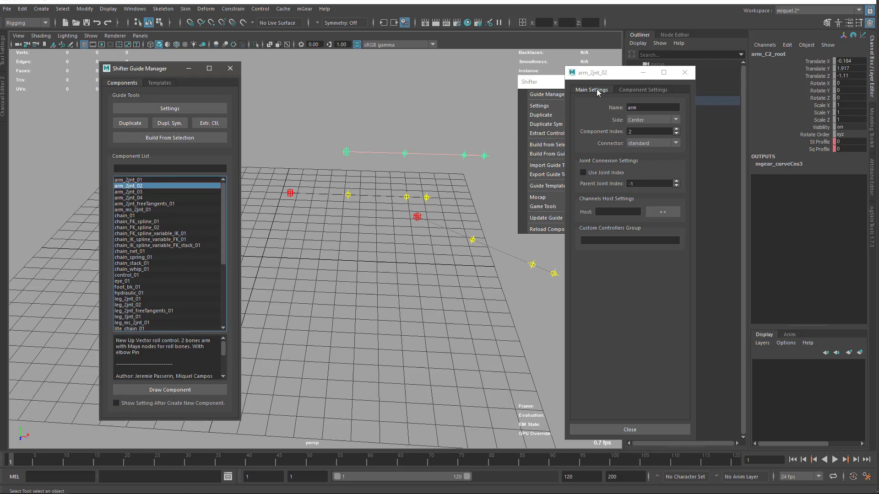
pyautogui.click(684, 72)
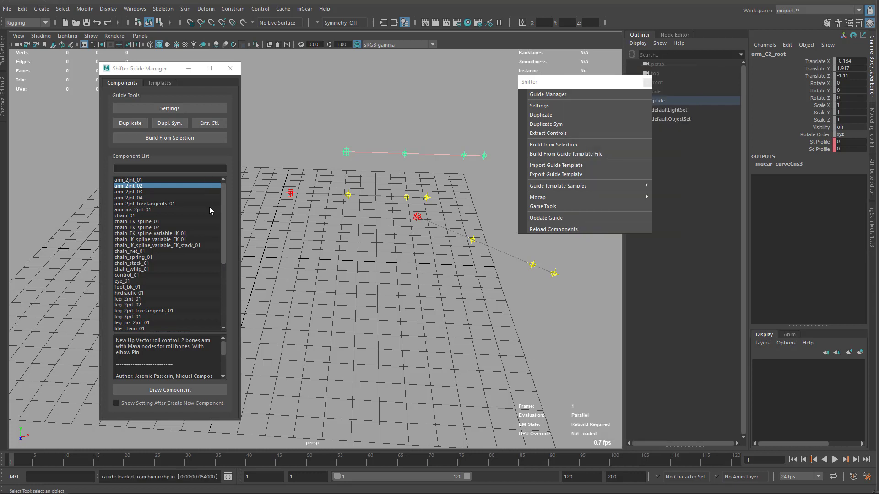
pyautogui.click(133, 210)
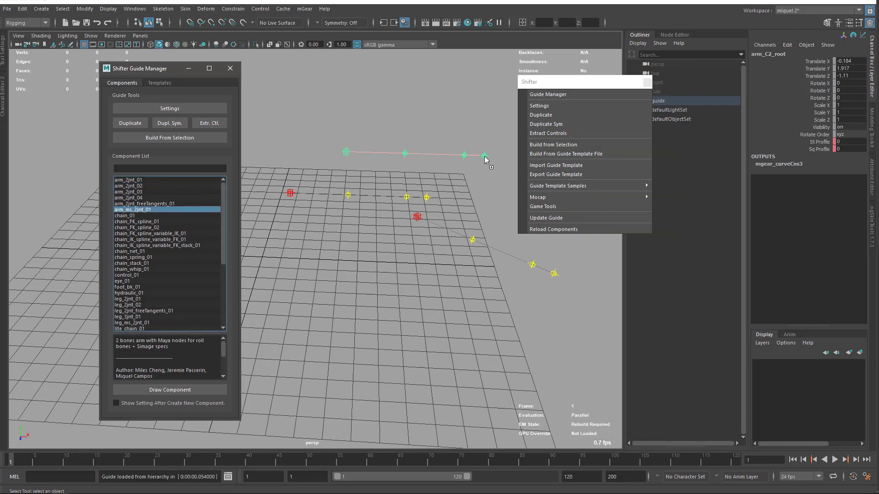
pyautogui.click(484, 156)
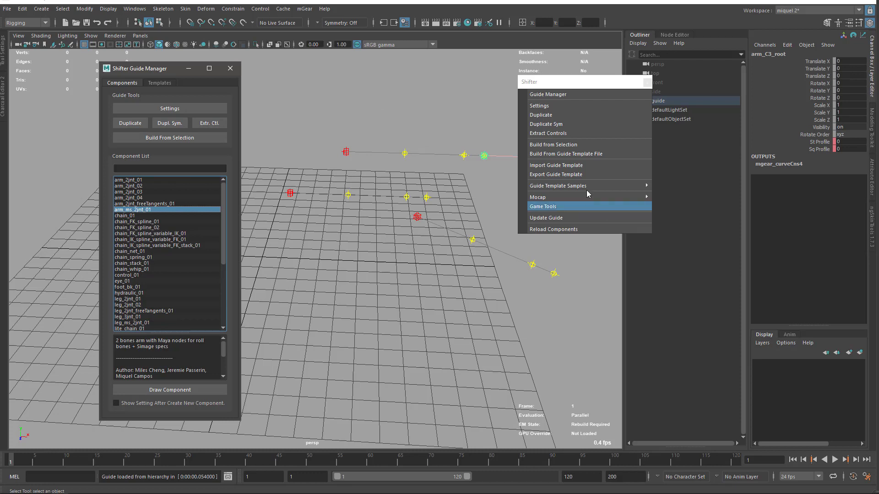
pyautogui.moveTo(537, 86); pyautogui.dragTo(636, 82)
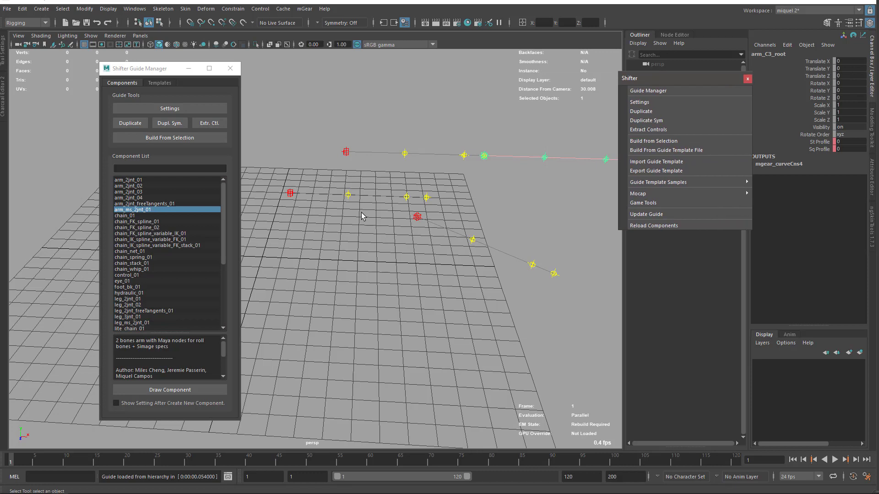
pyautogui.scroll(-3, 375, 212)
pyautogui.keyDown('alt'); pyautogui.moveTo(409, 277); pyautogui.dragTo(386, 248, button='middle'); pyautogui.keyUp('alt')
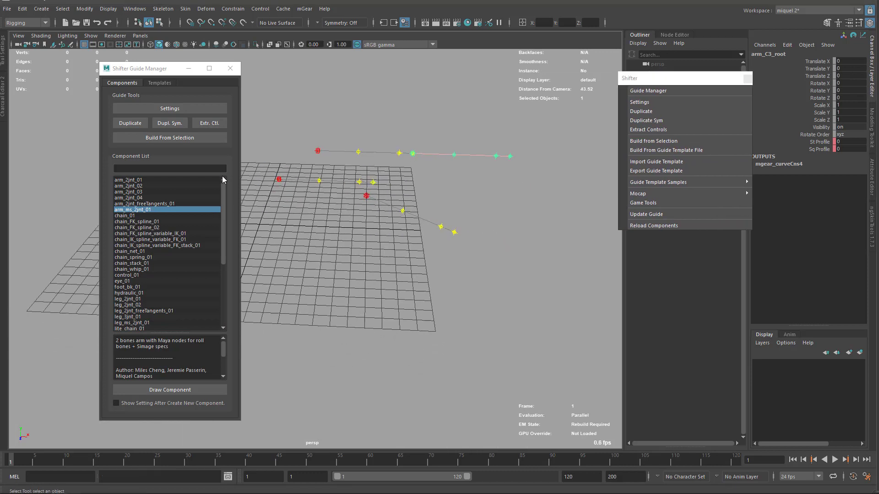
# Review the descriptions of the arm_2jnt_01 to arm_2jnt_04 components in the component list
pyautogui.moveTo(224, 210); pyautogui.dragTo(243, 189)
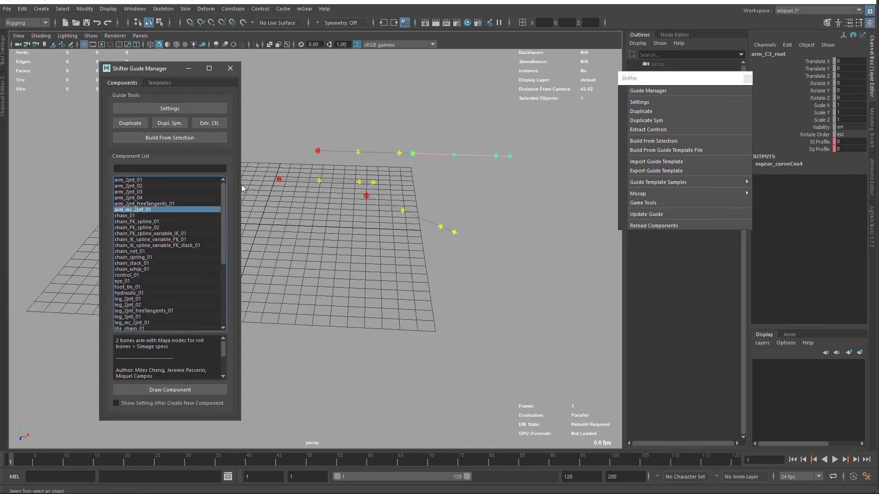
pyautogui.click(128, 181)
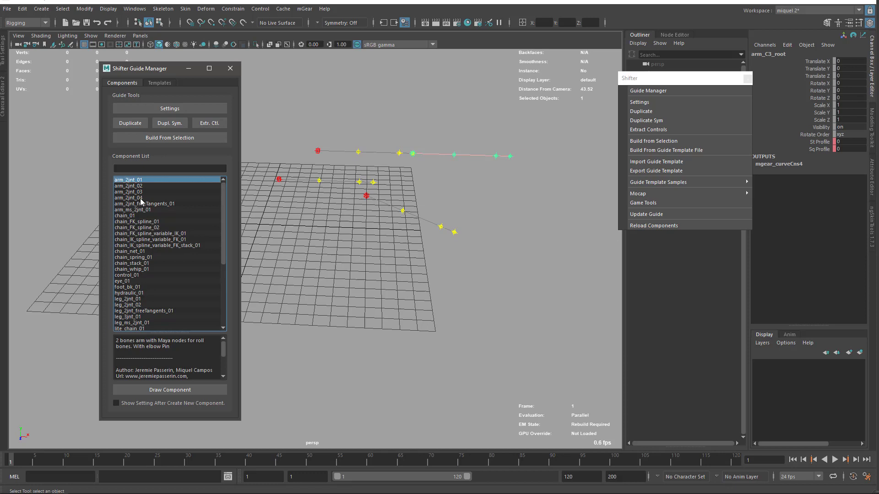
pyautogui.click(137, 198)
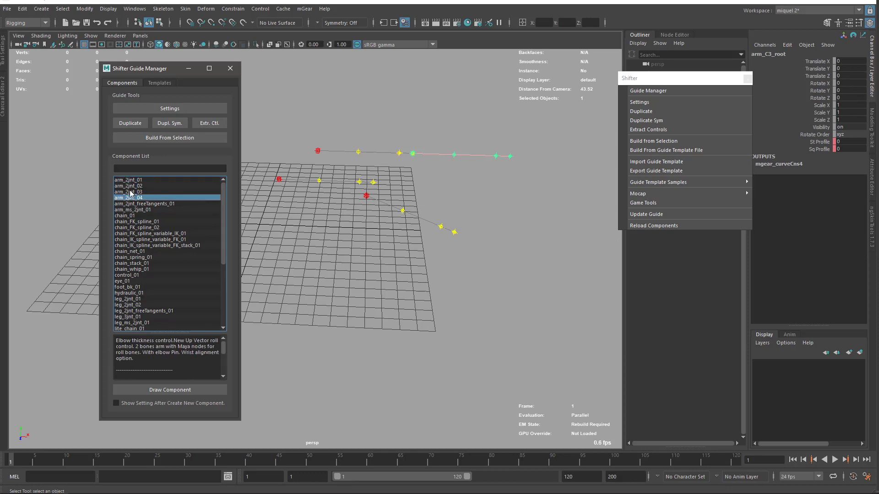
pyautogui.click(170, 390)
pyautogui.click(136, 193)
pyautogui.click(137, 185)
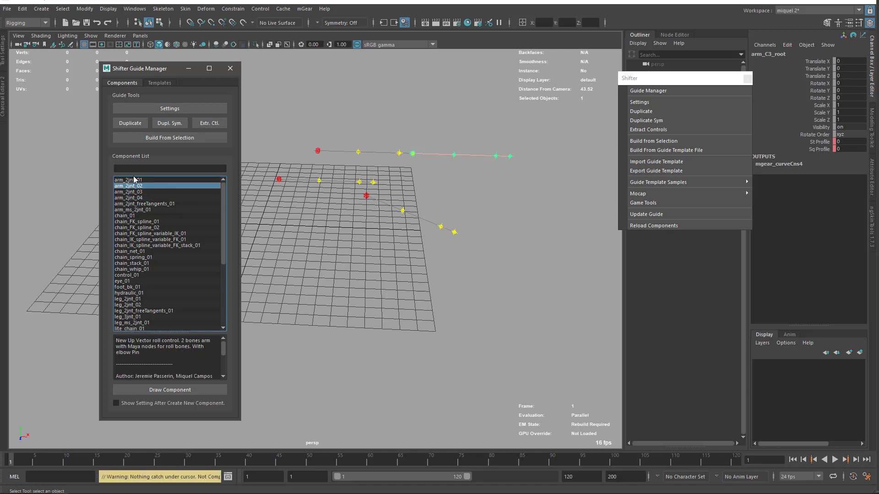
pyautogui.click(132, 180)
pyautogui.click(131, 187)
pyautogui.click(132, 199)
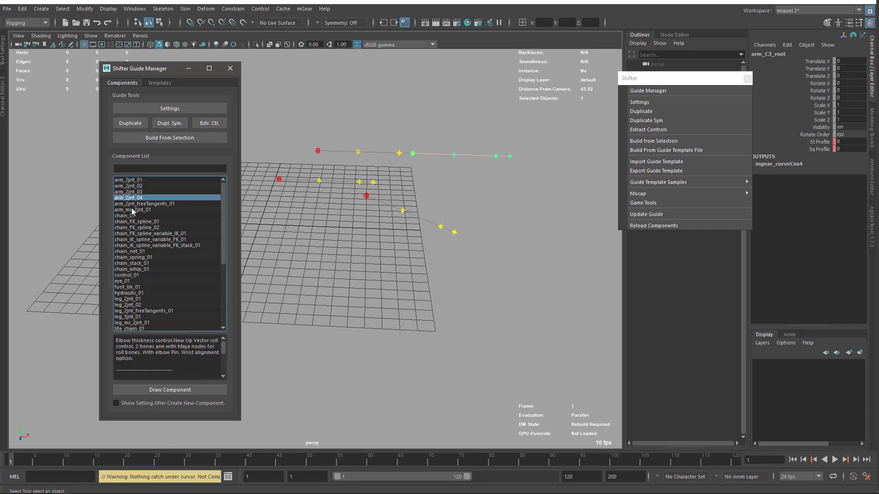
# Review the descriptions of arm_ms_2jnt_01, chain_01 and the chain spline components, and revisit arm_2jnt_04 and arm_2jnt_01
pyautogui.click(133, 210)
pyautogui.click(131, 216)
pyautogui.click(134, 233)
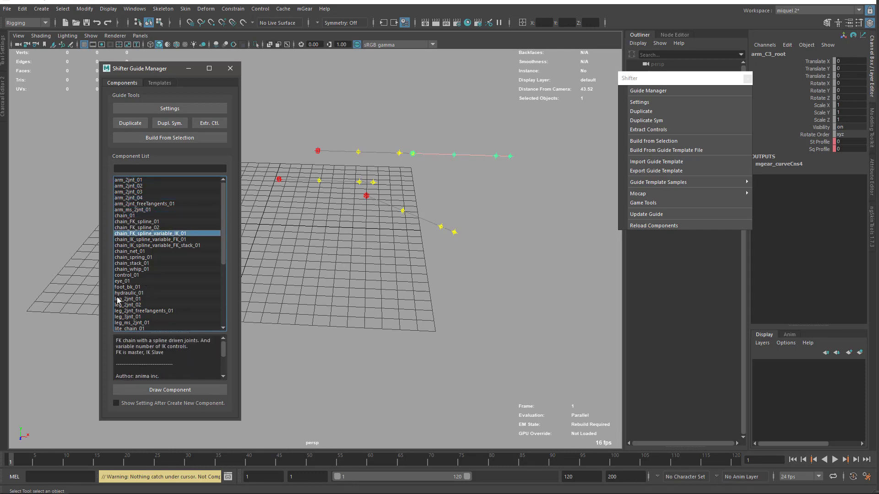
pyautogui.scroll(-2, 188, 362)
pyautogui.scroll(2, 188, 362)
pyautogui.click(141, 239)
pyautogui.click(138, 245)
pyautogui.click(136, 216)
pyautogui.click(137, 198)
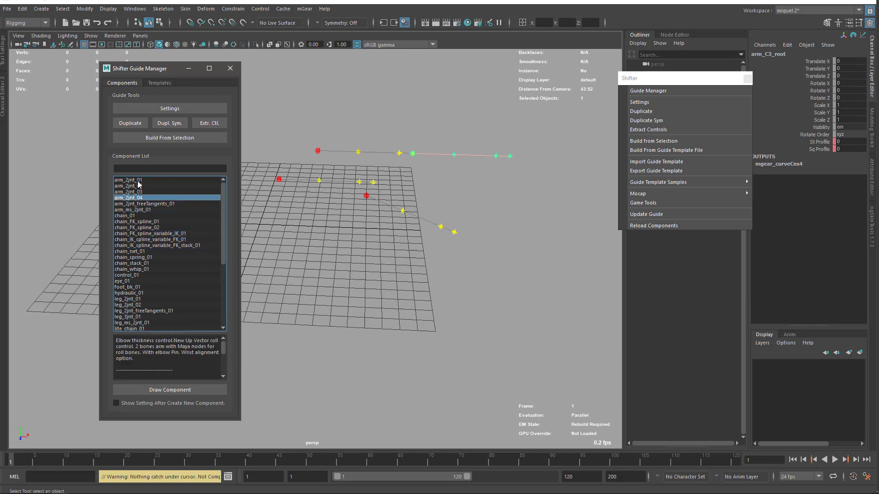
pyautogui.click(138, 181)
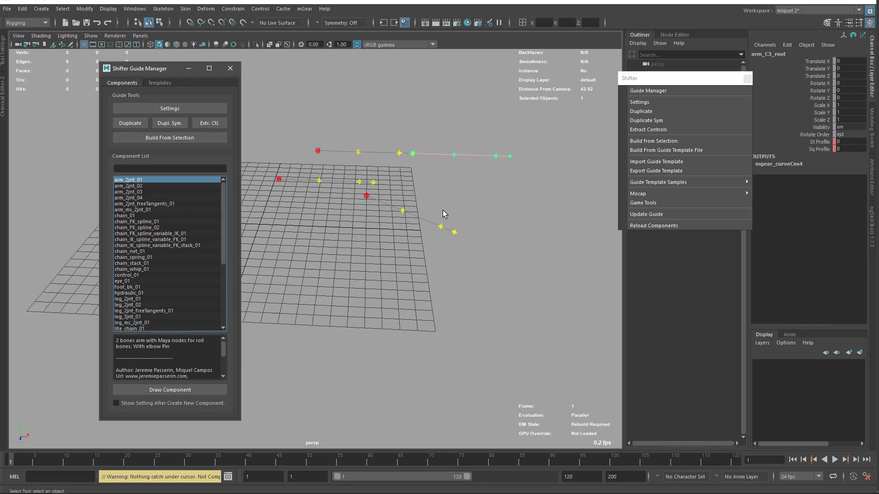
pyautogui.keyDown('alt'); pyautogui.moveTo(393, 241); pyautogui.dragTo(422, 246, button='middle'); pyautogui.keyUp('alt')
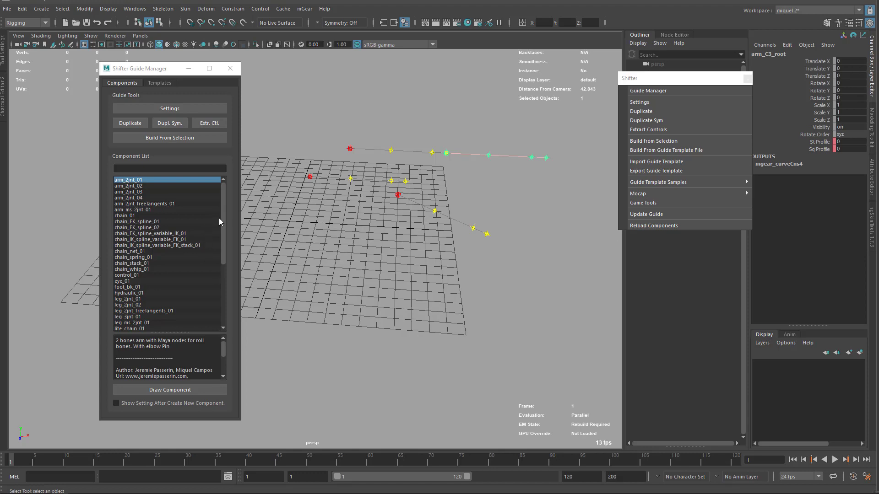
# Filter the component list by "leg" and by "arm"
pyautogui.click(210, 170)
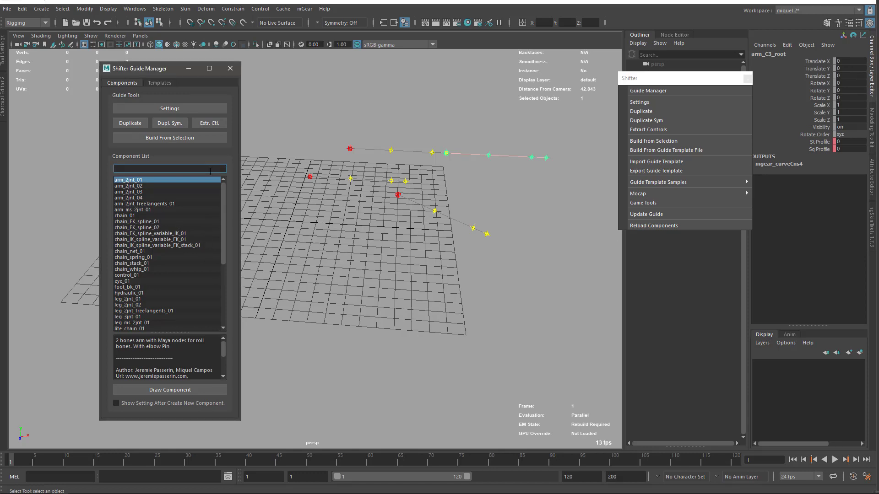
pyautogui.scroll(-3, 183, 192)
pyautogui.scroll(3, 185, 192)
pyautogui.write('leg')
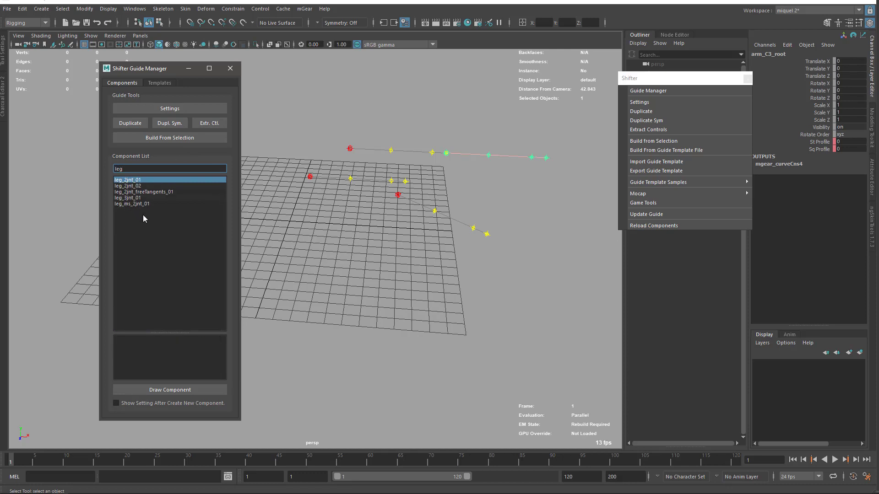
pyautogui.doubleClick(135, 168)
pyautogui.write('arm')
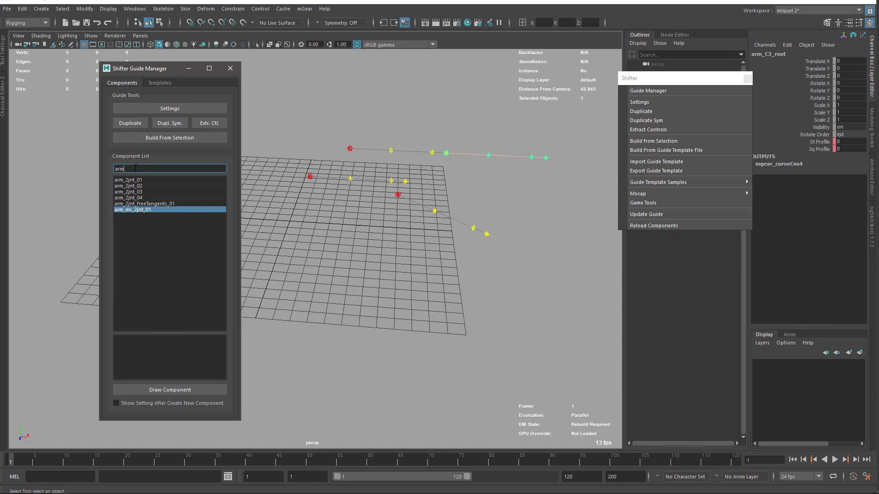
# Try filtering the component list by "a" and by "leg" with extra letters, and clear the filter
pyautogui.press('BackSpace')
pyautogui.press('BackSpace')
pyautogui.press('BackSpace')
pyautogui.write('a')
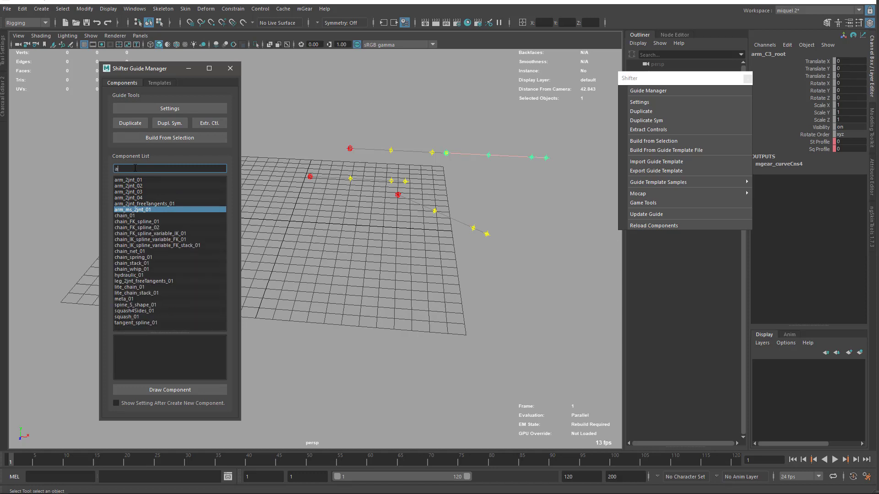
pyautogui.press('BackSpace')
pyautogui.write('leg')
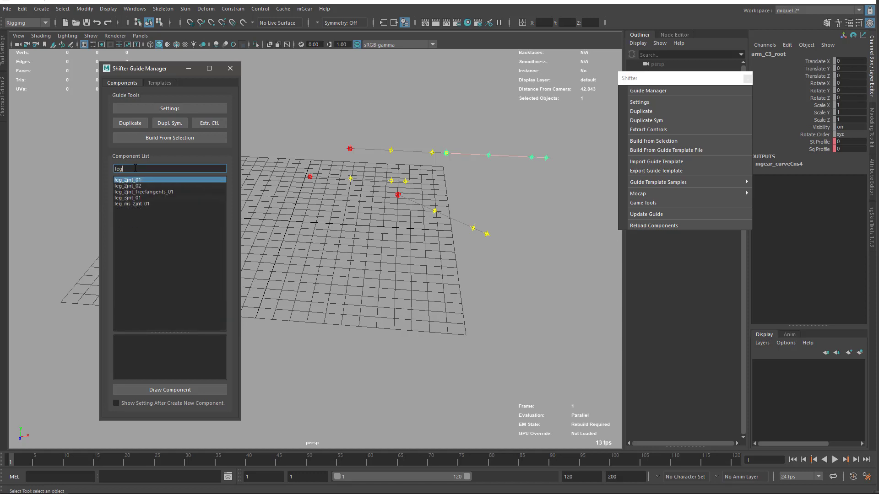
pyautogui.write(' ar')
pyautogui.press('BackSpace')
pyautogui.press('BackSpace')
pyautogui.press('BackSpace')
pyautogui.press('BackSpace')
pyautogui.press('BackSpace')
pyautogui.press('BackSpace')
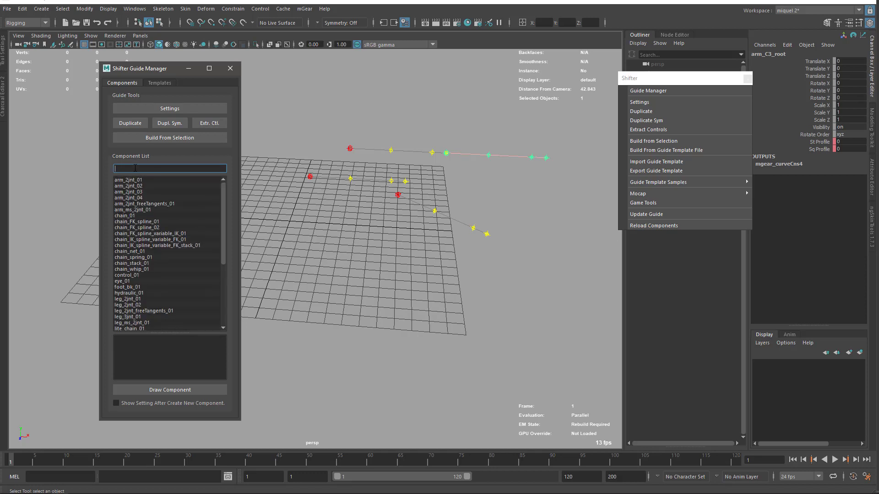
# Filter the component list by "leg", try extending it with the wildcard text "*2", and clear the filter
pyautogui.write('leg')
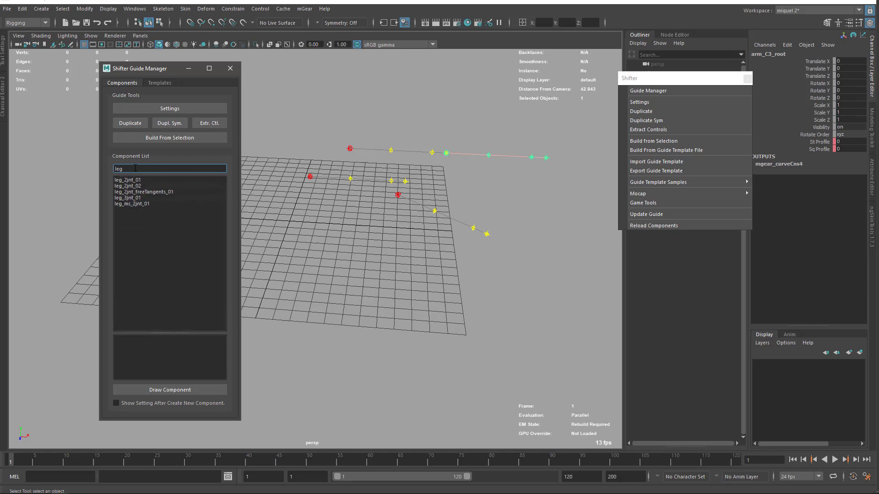
pyautogui.write('*2')
pyautogui.press('BackSpace')
pyautogui.write('2')
pyautogui.press('BackSpace')
pyautogui.write('2')
pyautogui.press('BackSpace')
pyautogui.press('BackSpace')
pyautogui.press('BackSpace')
pyautogui.press('BackSpace')
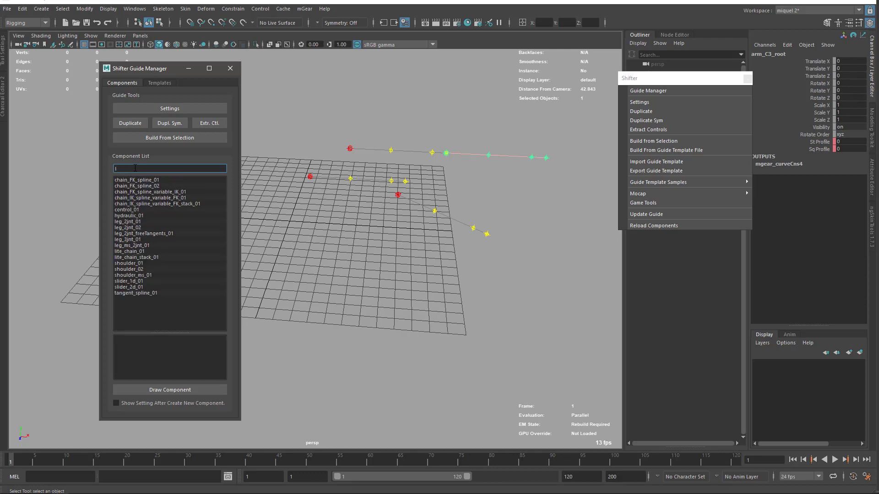
pyautogui.press('BackSpace')
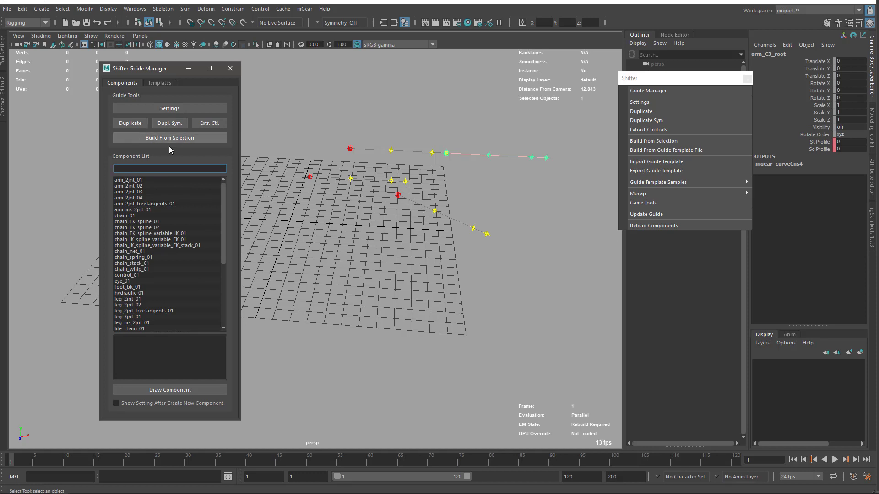
# Filter the component list by the random text "dfkfjdk" and clear the filter
pyautogui.write('dfkfjdk')
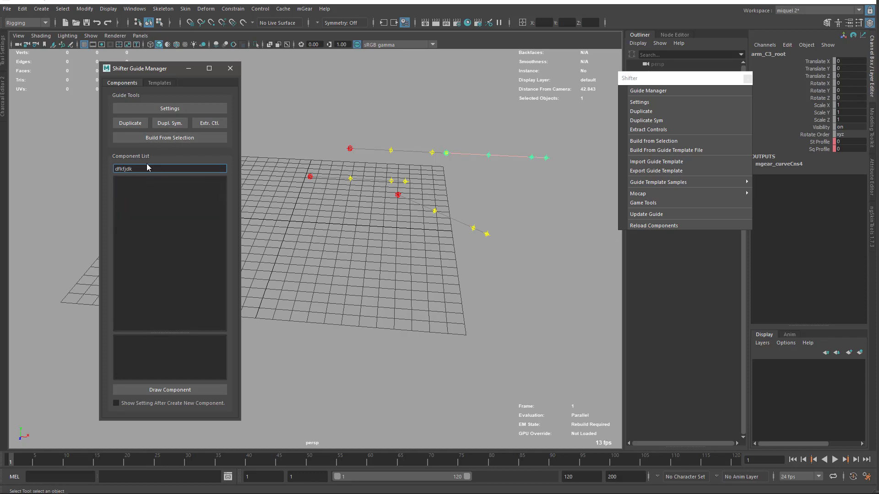
pyautogui.rightClick(143, 165)
pyautogui.click(155, 170)
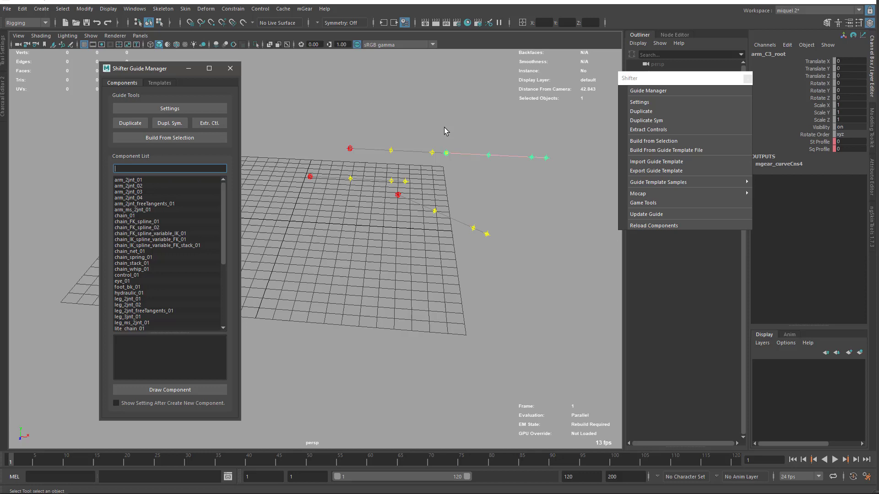
# Move the Shifter Guide Manager window farther away from the guides
pyautogui.moveTo(153, 73); pyautogui.dragTo(121, 70)
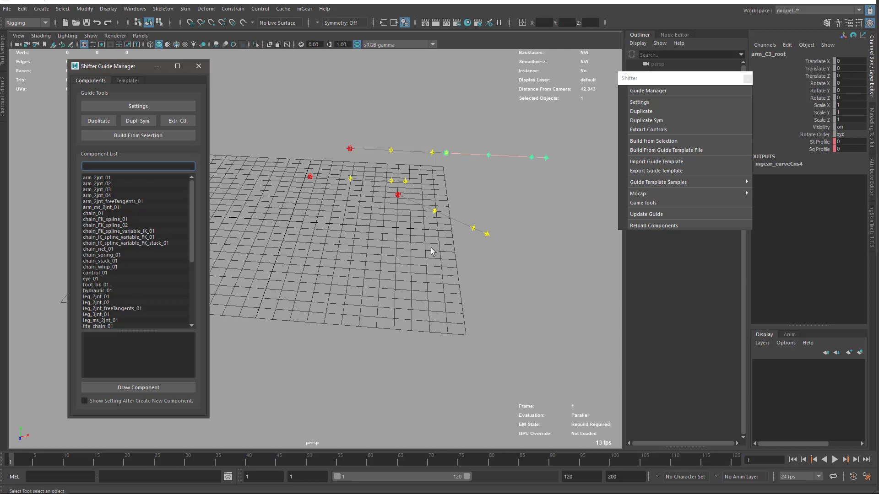
pyautogui.keyDown('alt'); pyautogui.moveTo(431, 248); pyautogui.dragTo(412, 256, button='middle'); pyautogui.keyUp('alt')
pyautogui.keyDown('alt'); pyautogui.moveTo(301, 181); pyautogui.dragTo(312, 184); pyautogui.keyUp('alt')
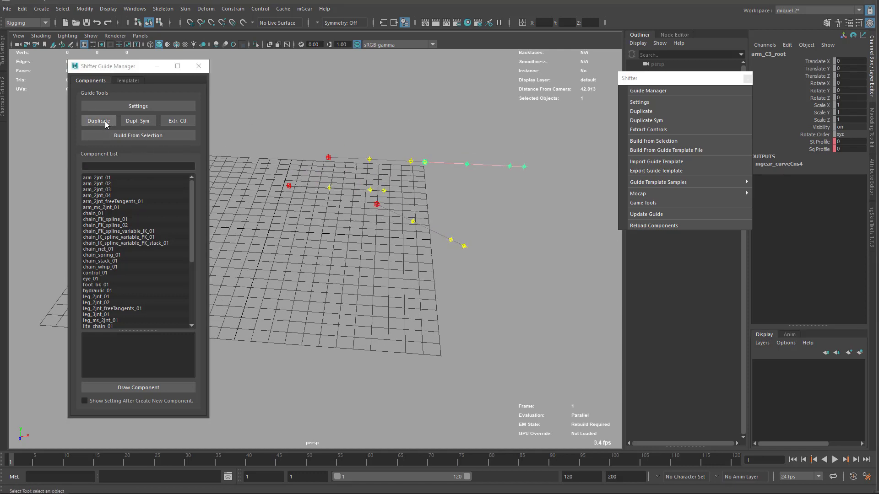
# Reposition the Shifter Guide Manager and the floating Shifter menu on either side of the guides
pyautogui.moveTo(120, 67); pyautogui.dragTo(89, 70)
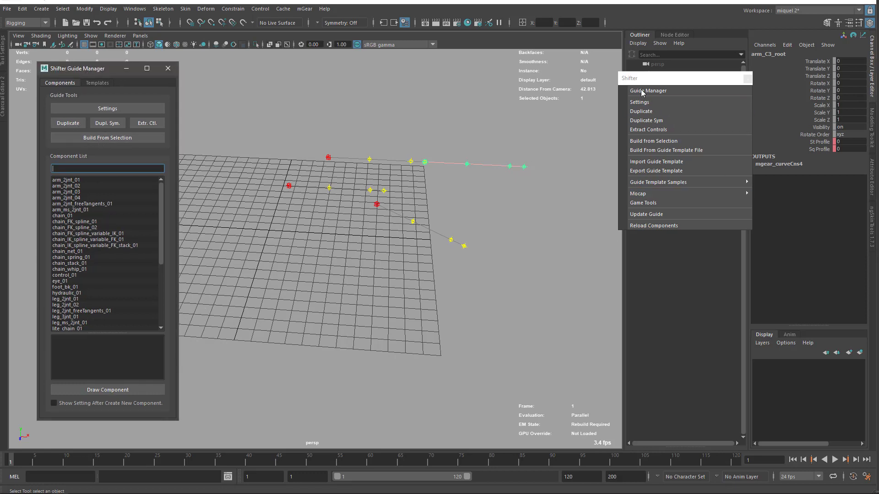
pyautogui.moveTo(643, 80); pyautogui.dragTo(605, 68)
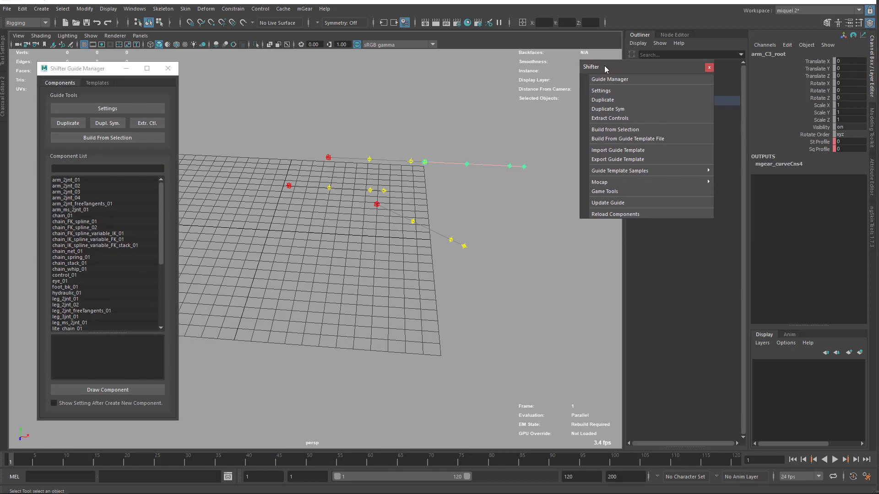
pyautogui.click(607, 104)
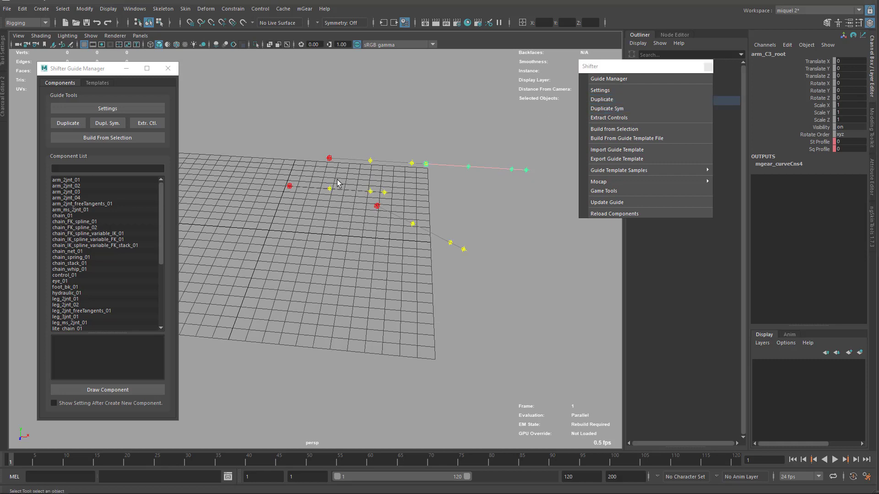
# Duplicate the arm_C1_root guide component with Shifter's Duplicate and move the copy to about X -0.31, Y -1.94, Z 1.75
pyautogui.click(290, 187)
pyautogui.keyDown('alt'); pyautogui.moveTo(336, 192); pyautogui.dragTo(367, 200, button='middle'); pyautogui.keyUp('alt')
pyautogui.keyDown('alt'); pyautogui.moveTo(367, 200); pyautogui.dragTo(431, 202, button='right'); pyautogui.keyUp('alt')
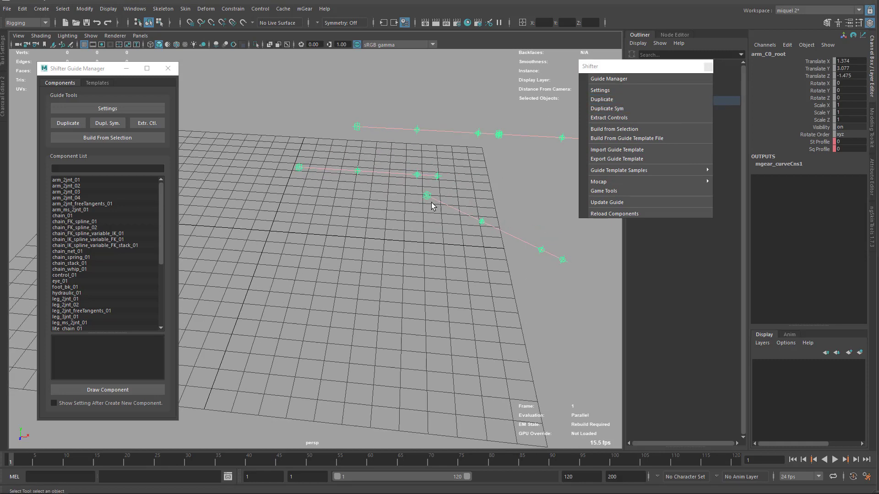
pyautogui.click(426, 196)
pyautogui.keyDown('alt'); pyautogui.moveTo(428, 198); pyautogui.dragTo(438, 198); pyautogui.keyUp('alt')
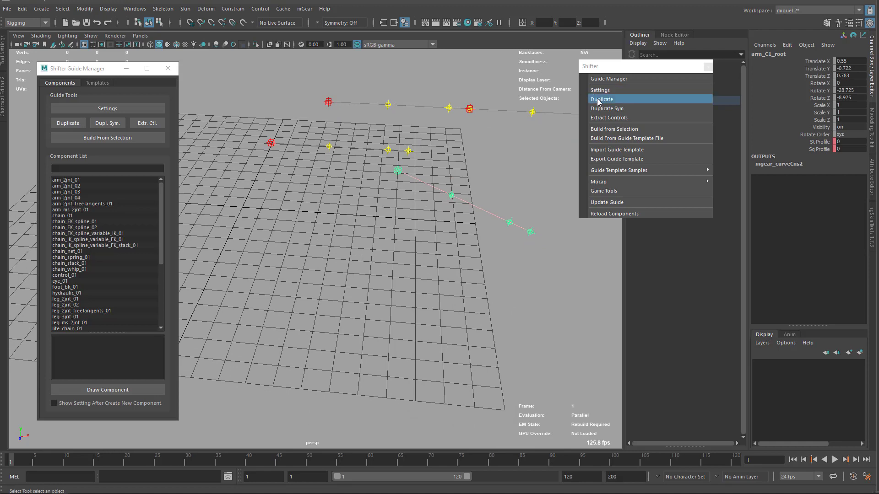
pyautogui.press('Return')
pyautogui.press('w')
pyautogui.moveTo(398, 171); pyautogui.dragTo(400, 237)
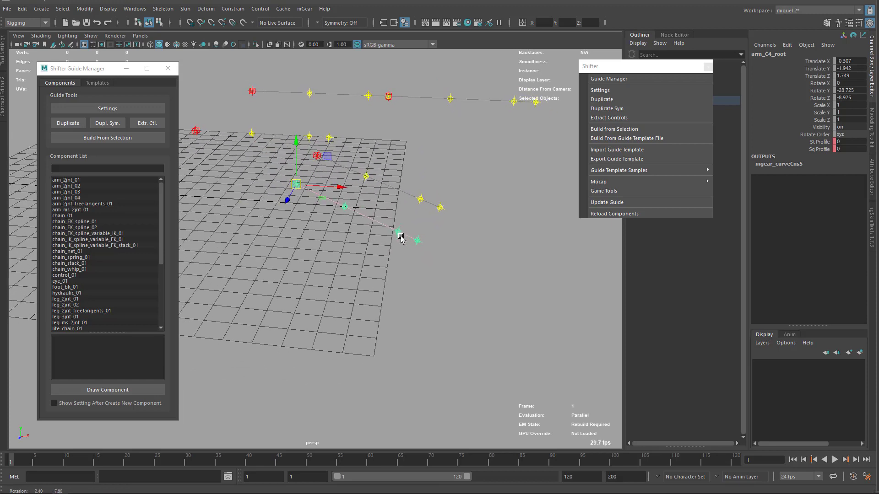
pyautogui.keyDown('alt'); pyautogui.moveTo(400, 238); pyautogui.dragTo(401, 203, button='right'); pyautogui.keyUp('alt')
pyautogui.moveTo(400, 203)
pyautogui.keyDown('alt'); pyautogui.mouseDown()
pyautogui.moveTo(386, 195)
pyautogui.moveTo(393, 214)
pyautogui.mouseUp(); pyautogui.keyUp('alt')
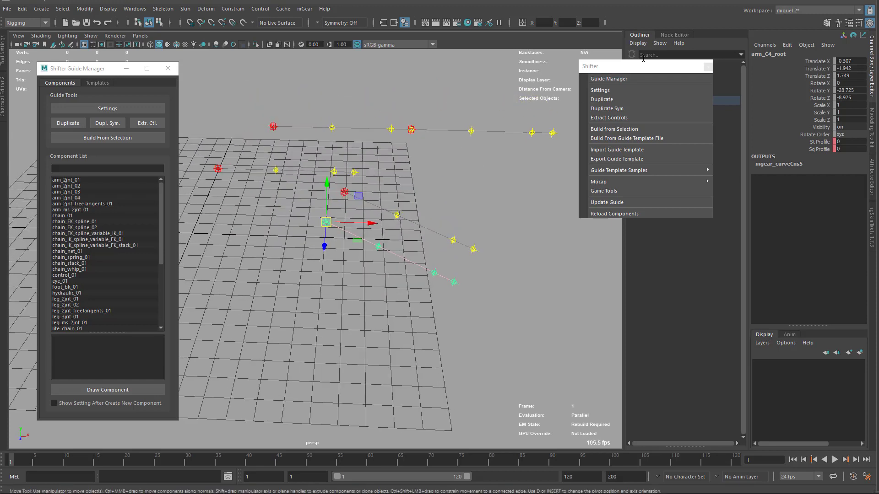
# Move the Shifter menu off the Outliner and reveal the selected arm_C4_root in the guide hierarchy
pyautogui.click(617, 72)
pyautogui.moveTo(618, 73); pyautogui.dragTo(530, 72)
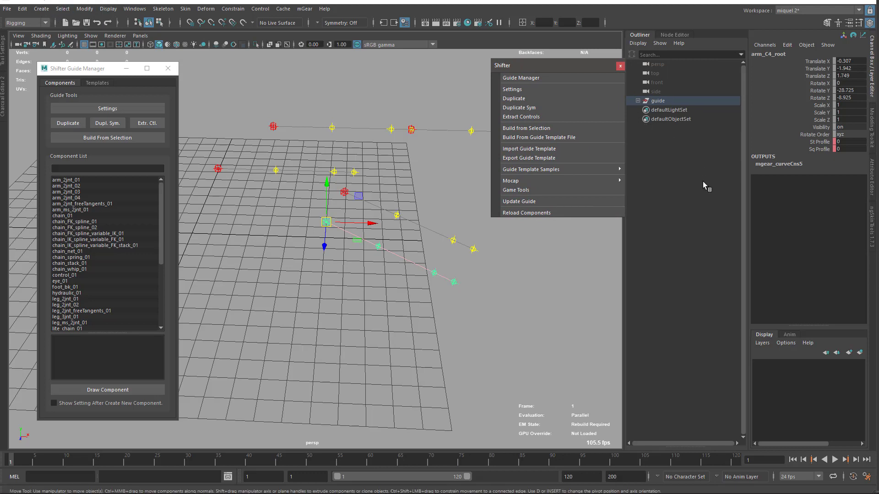
pyautogui.press('f')
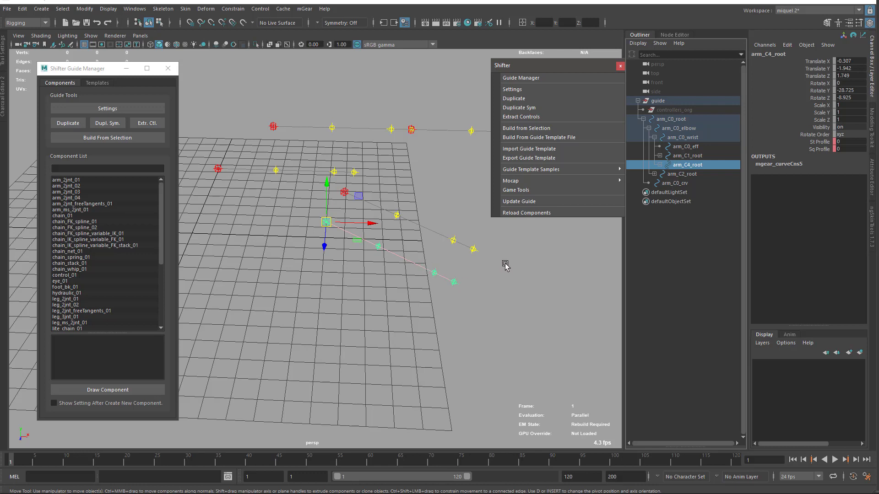
pyautogui.scroll(1, 410, 273)
pyautogui.keyDown('alt'); pyautogui.moveTo(448, 249); pyautogui.dragTo(400, 246, button='middle'); pyautogui.keyUp('alt')
pyautogui.press('q')
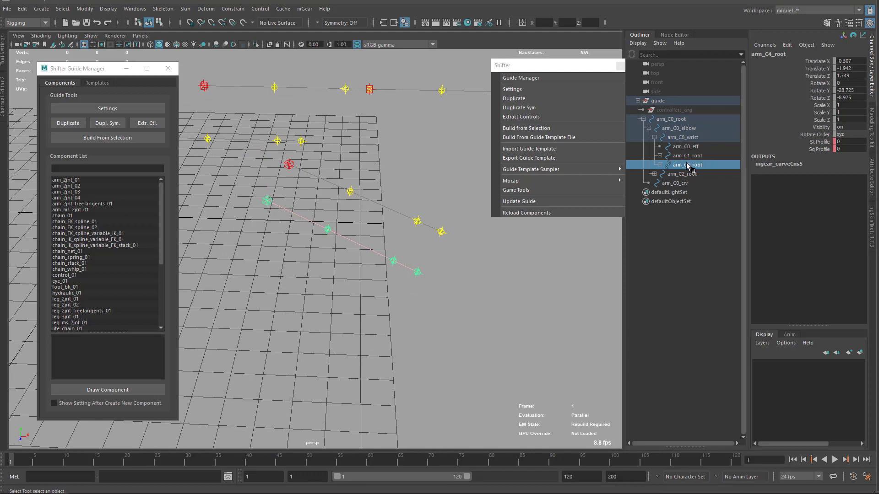
# Expand arm_C4_root in the Outliner and review its component settings
pyautogui.click(660, 165)
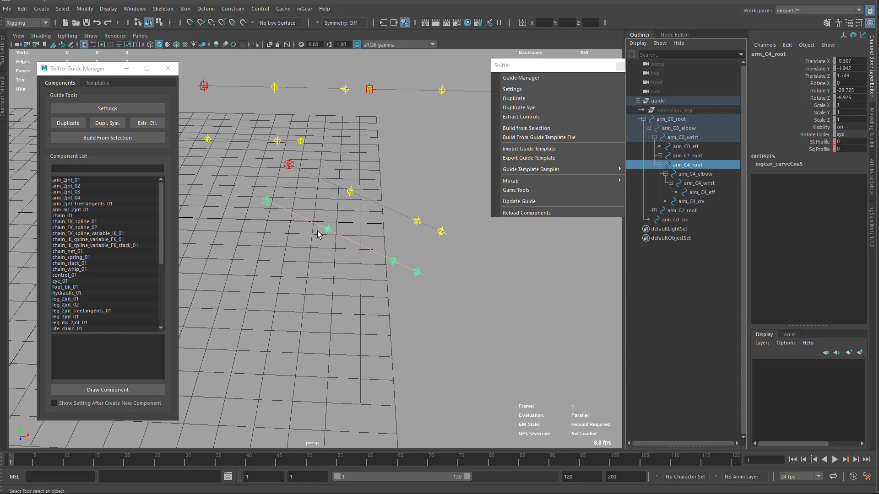
pyautogui.click(512, 89)
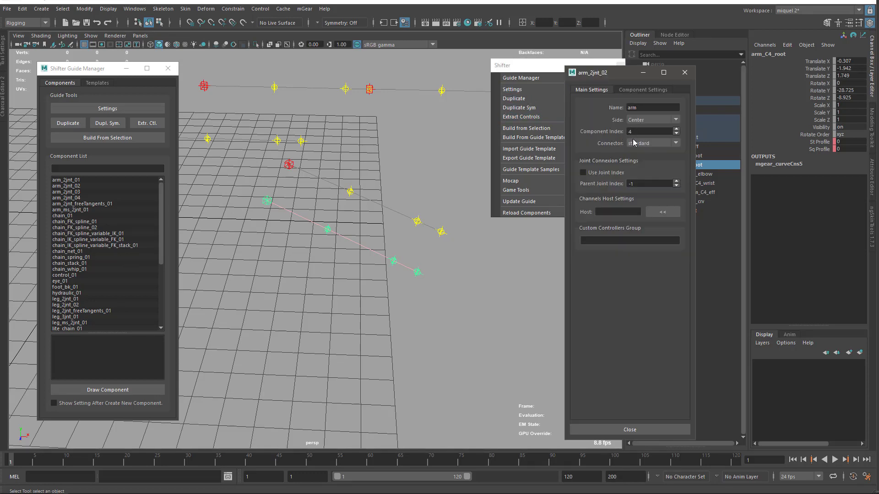
pyautogui.click(683, 72)
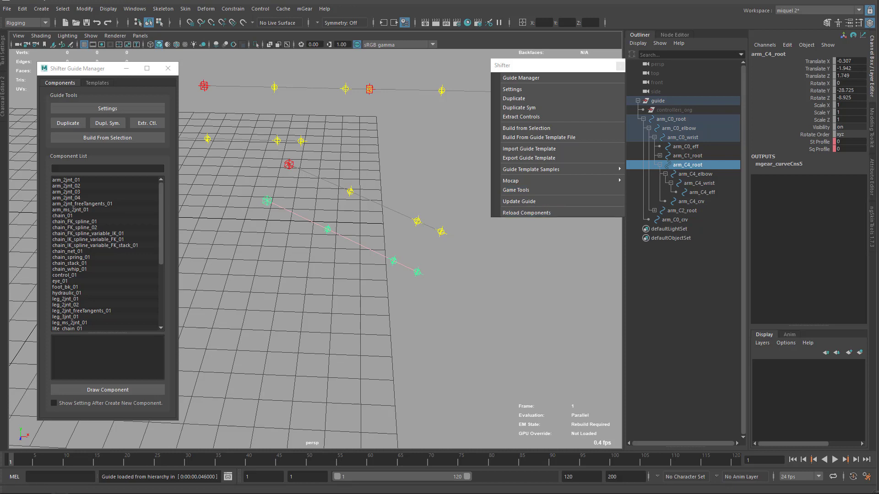
# Try copying arm_C4_root with Maya's standard Duplicate command and expand the copy's hierarchy in the Outliner
pyautogui.click(24, 11)
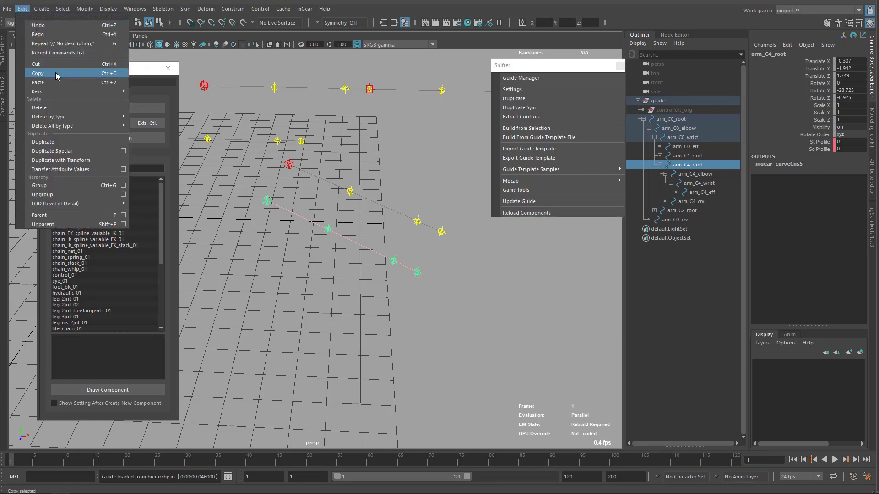
pyautogui.click(66, 144)
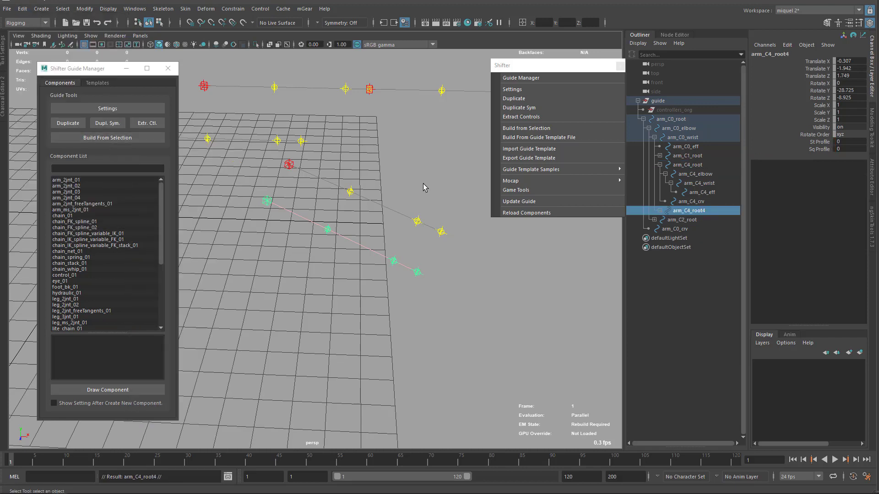
pyautogui.click(660, 211)
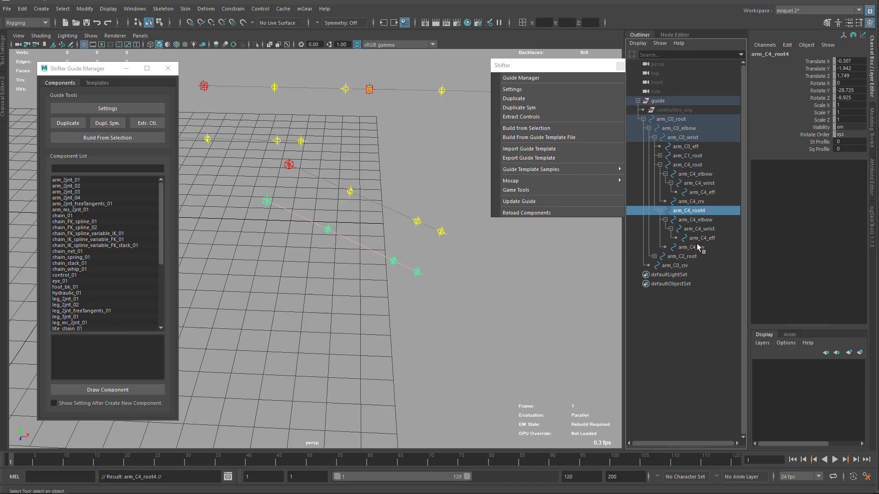
# Delete the arm_C4_root4 copy from the guide hierarchy
pyautogui.click(693, 212)
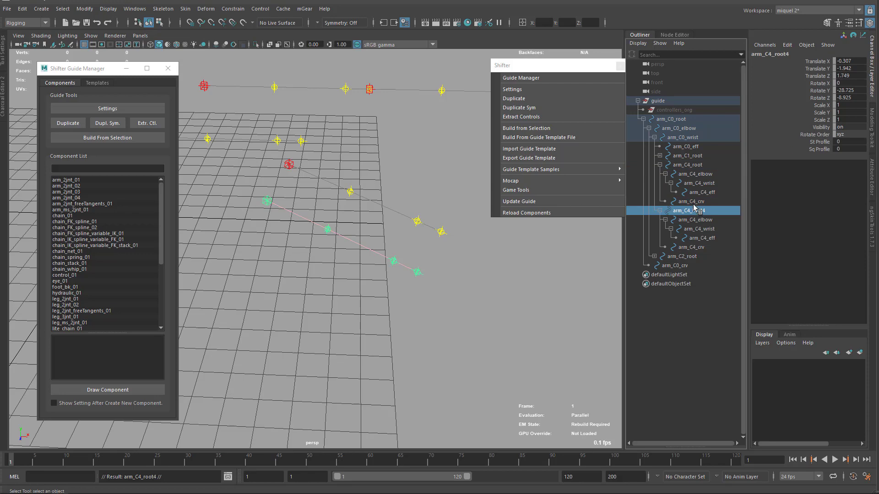
pyautogui.press('Delete')
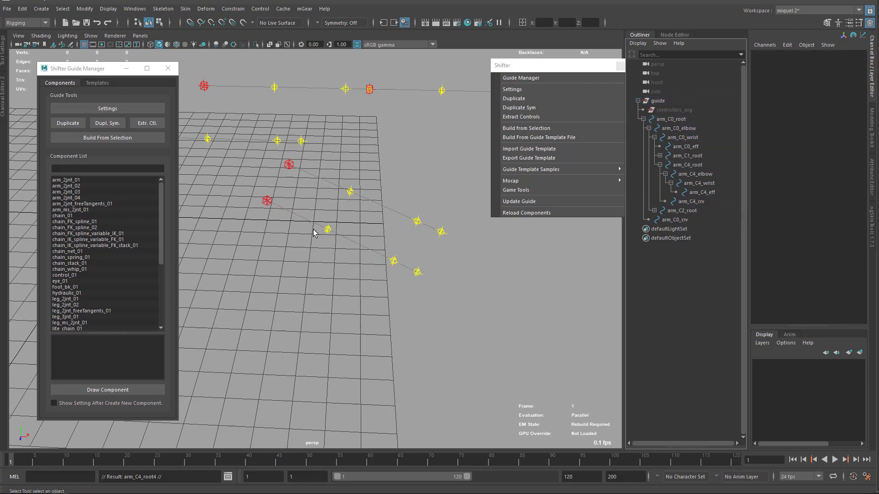
# Move arm_C0_root with its child guides to about X 2.39, Y 3.96, and rotate it about -11.7 degrees in Z
pyautogui.keyDown('alt'); pyautogui.moveTo(338, 183); pyautogui.dragTo(380, 240); pyautogui.keyUp('alt')
pyautogui.keyDown('alt'); pyautogui.moveTo(259, 279); pyautogui.dragTo(369, 257); pyautogui.keyUp('alt')
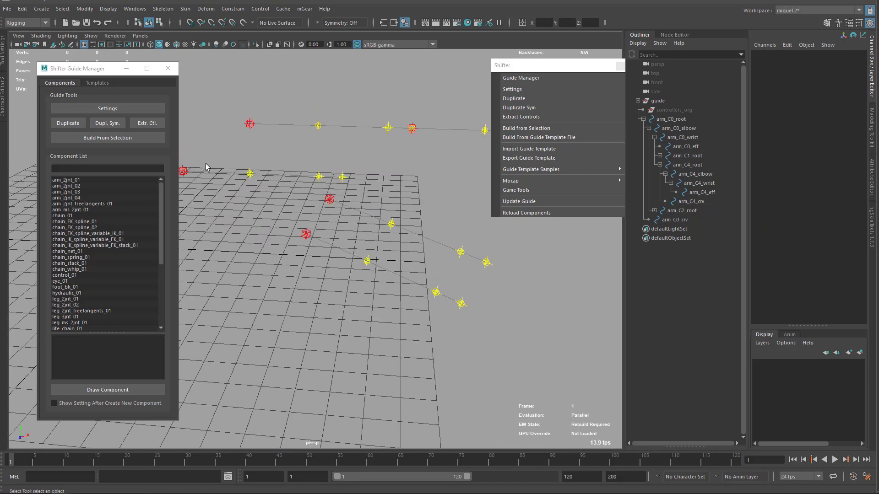
pyautogui.keyDown('alt'); pyautogui.moveTo(277, 187); pyautogui.dragTo(295, 194); pyautogui.keyUp('alt')
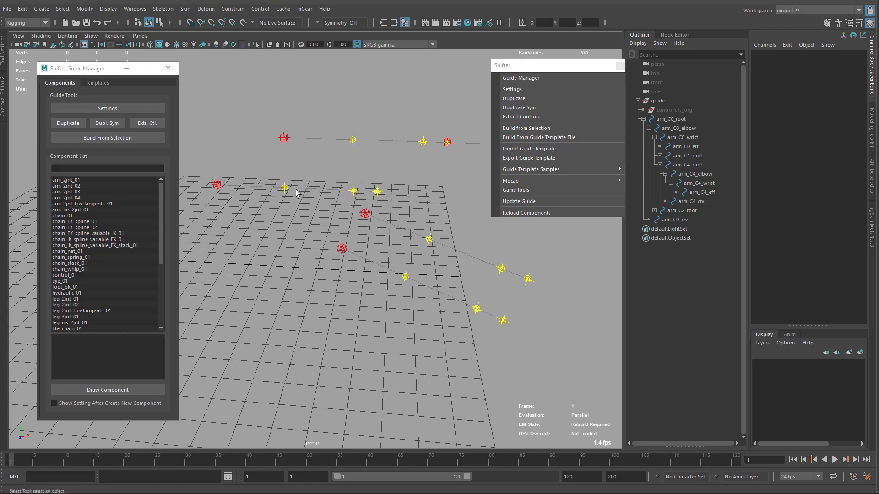
pyautogui.keyDown('alt'); pyautogui.moveTo(218, 176); pyautogui.dragTo(312, 193); pyautogui.keyUp('alt')
pyautogui.click(311, 191)
pyautogui.keyDown('alt'); pyautogui.moveTo(360, 224); pyautogui.dragTo(386, 231); pyautogui.keyUp('alt')
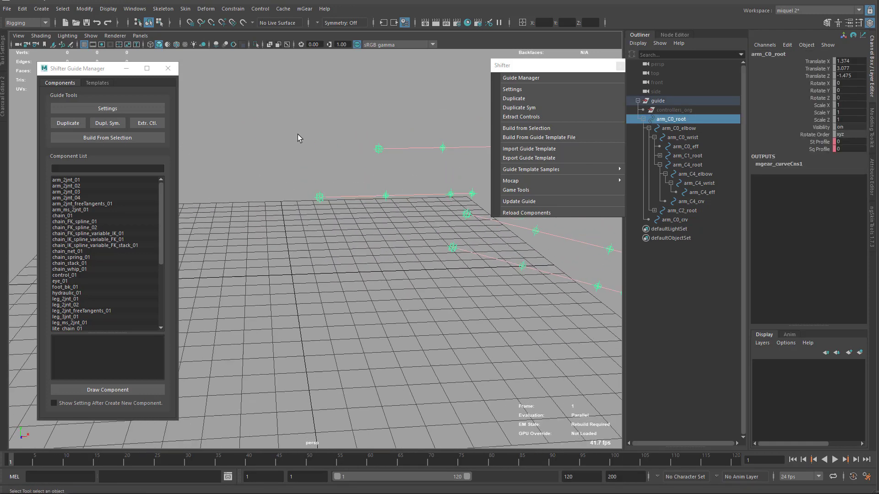
pyautogui.keyDown('alt'); pyautogui.moveTo(277, 268); pyautogui.dragTo(345, 329); pyautogui.keyUp('alt')
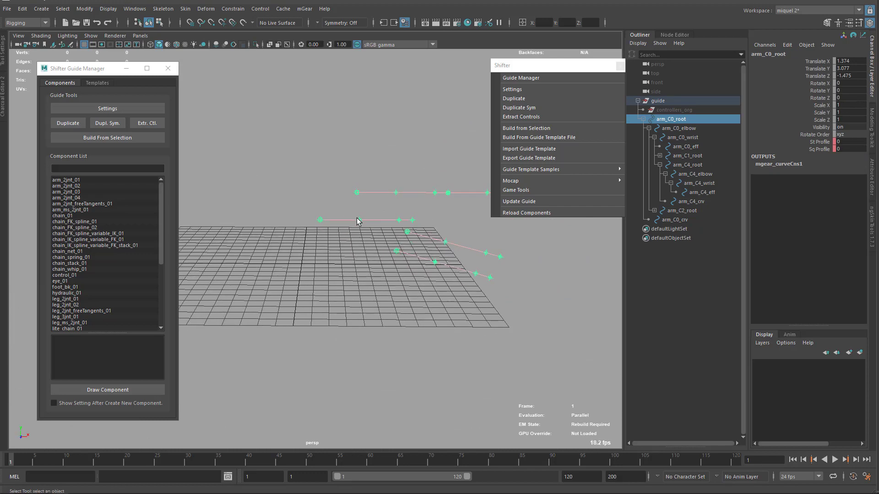
pyautogui.keyDown('alt'); pyautogui.moveTo(310, 228); pyautogui.dragTo(346, 269); pyautogui.keyUp('alt')
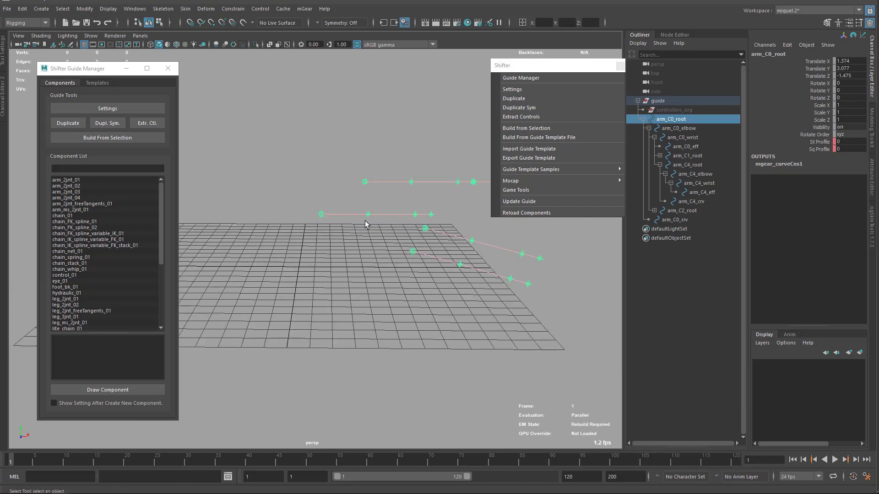
pyautogui.keyDown('alt'); pyautogui.moveTo(366, 224); pyautogui.dragTo(372, 215); pyautogui.keyUp('alt')
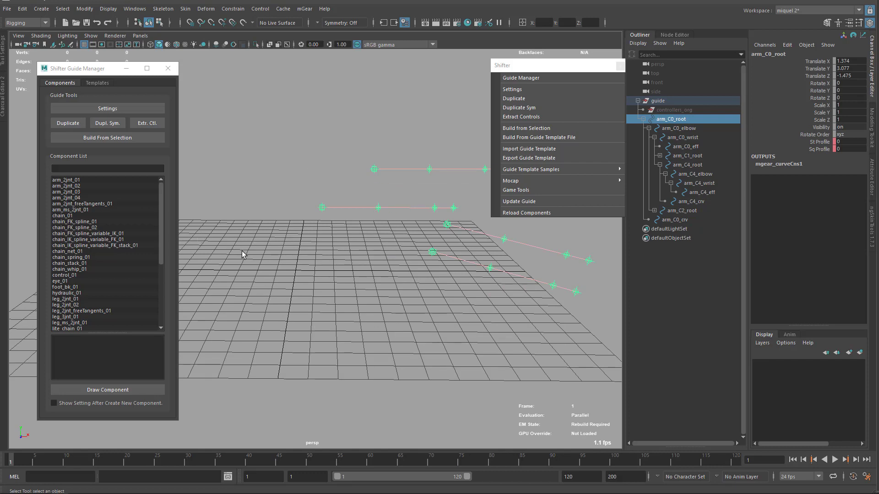
pyautogui.keyDown('alt'); pyautogui.moveTo(374, 233); pyautogui.dragTo(359, 240); pyautogui.keyUp('alt')
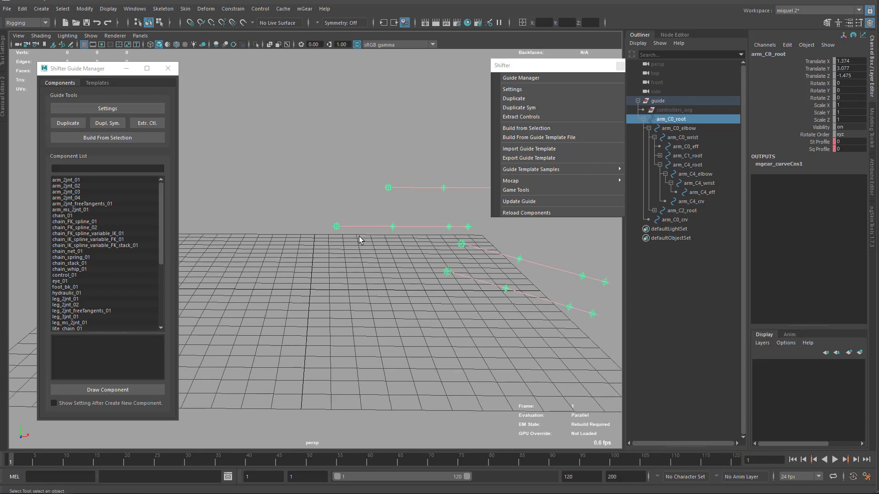
pyautogui.press('w')
pyautogui.moveTo(365, 198); pyautogui.dragTo(390, 201)
pyautogui.press('e')
pyautogui.moveTo(378, 170); pyautogui.dragTo(383, 180)
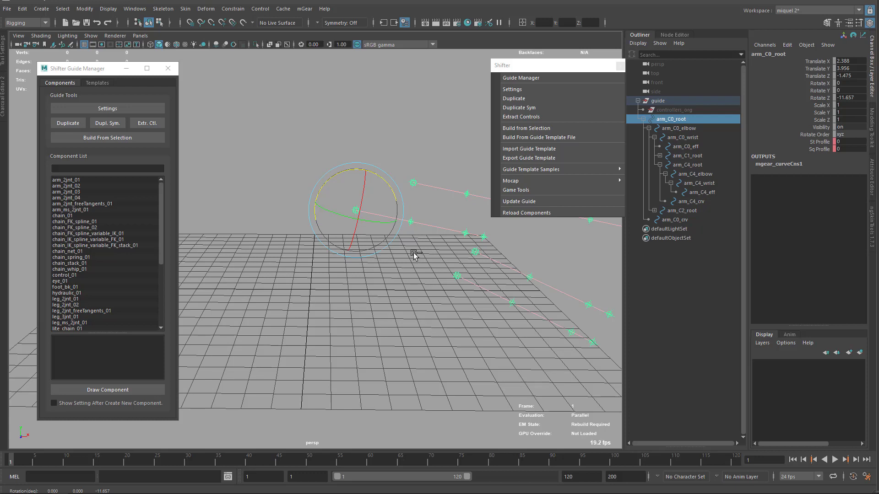
# Start a new scene and draw an arm_2jnt_01 guide component
pyautogui.hotkey('ctrl', 'n')
pyautogui.click(585, 173)
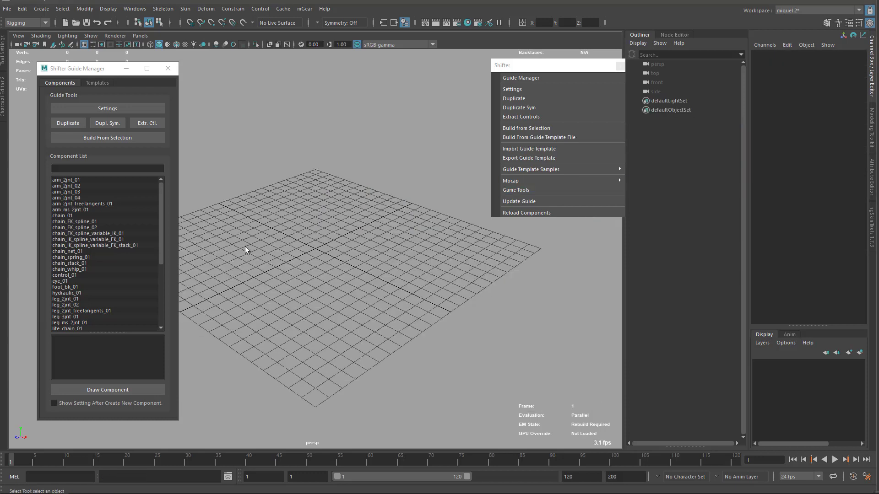
pyautogui.doubleClick(72, 183)
# Move the new arm guide's root to about X 3.28, Y 3.95
pyautogui.moveTo(293, 274)
pyautogui.keyDown('alt'); pyautogui.mouseDown()
pyautogui.moveTo(322, 273)
pyautogui.moveTo(329, 259)
pyautogui.mouseUp(); pyautogui.keyUp('alt')
pyautogui.press('w')
pyautogui.moveTo(346, 216); pyautogui.dragTo(392, 166)
pyautogui.press('e')
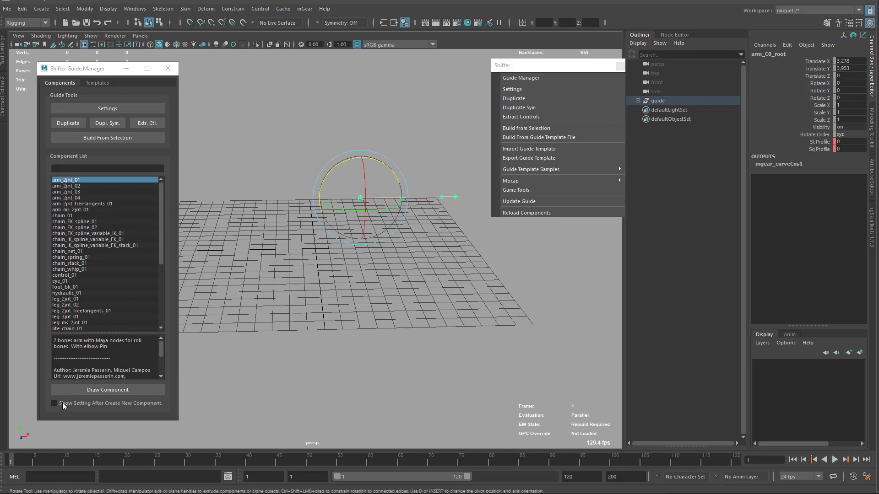
# Enable Show Setting After Create New Component and open the arm guide's settings window beside the floating Shifter menu
pyautogui.click(63, 403)
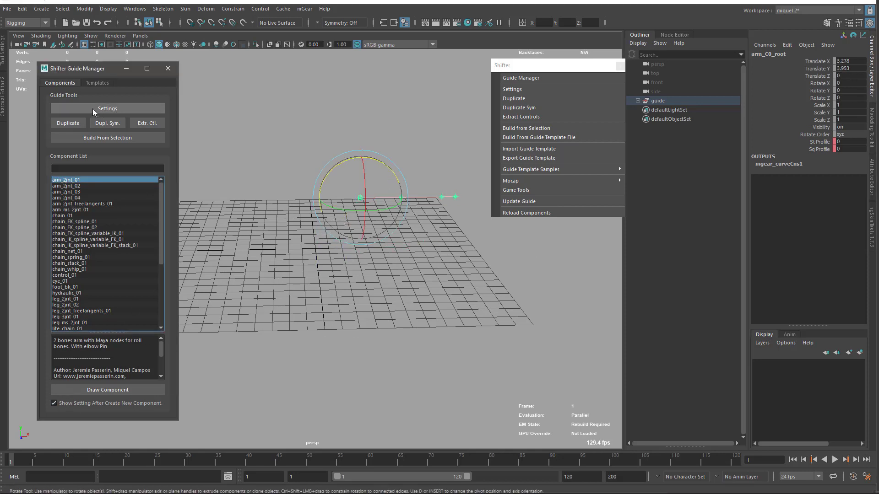
pyautogui.click(111, 112)
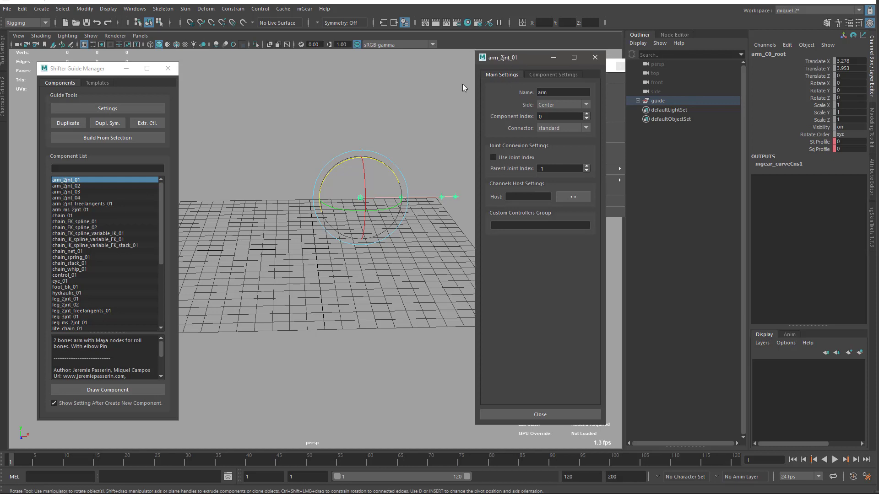
pyautogui.moveTo(570, 66); pyautogui.dragTo(637, 62)
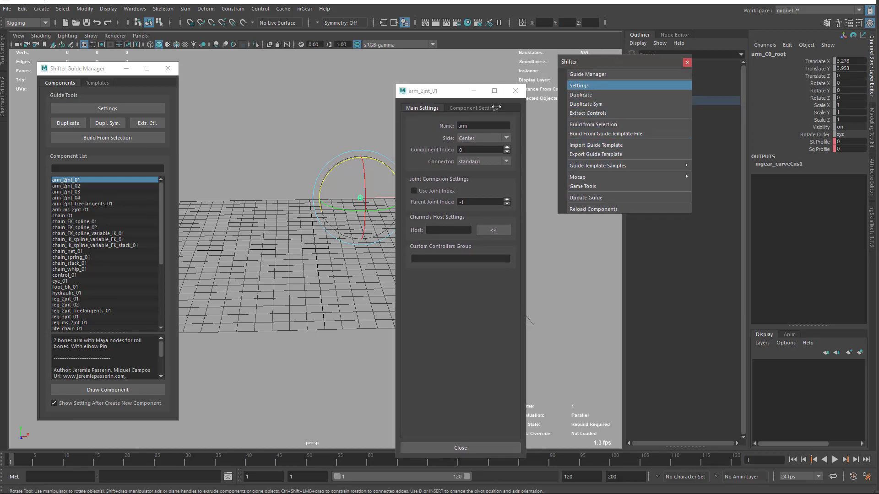
pyautogui.moveTo(419, 95); pyautogui.dragTo(461, 74)
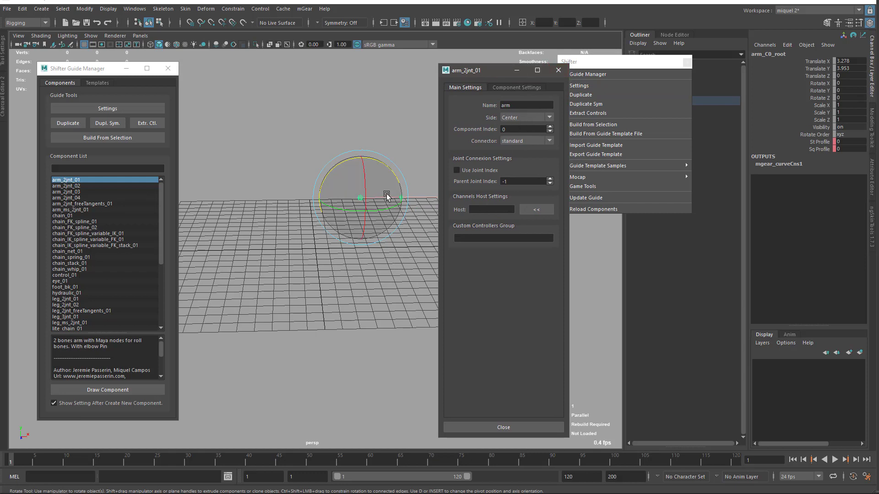
# Rotate the arm guide's root about -4.3 degrees in Z
pyautogui.keyDown('alt'); pyautogui.click(371, 194); pyautogui.keyUp('alt')
pyautogui.moveTo(377, 165); pyautogui.dragTo(392, 210)
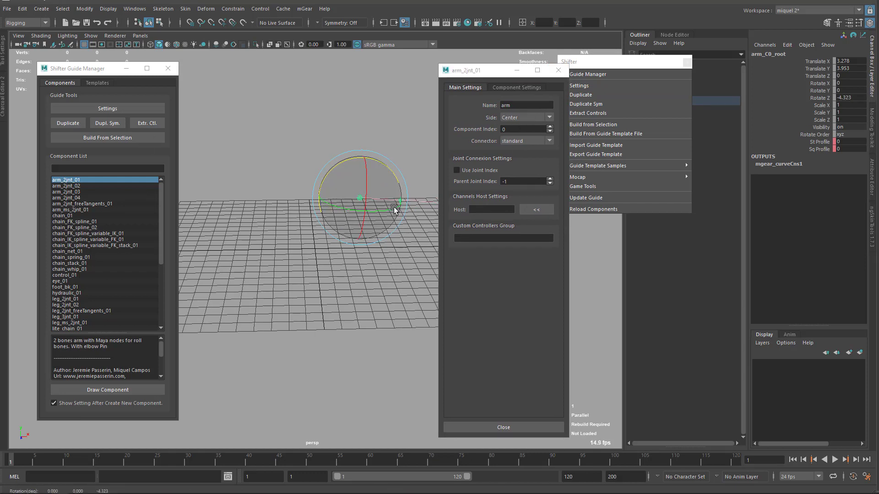
# Try to duplicate the center arm guide symmetrically
pyautogui.click(113, 123)
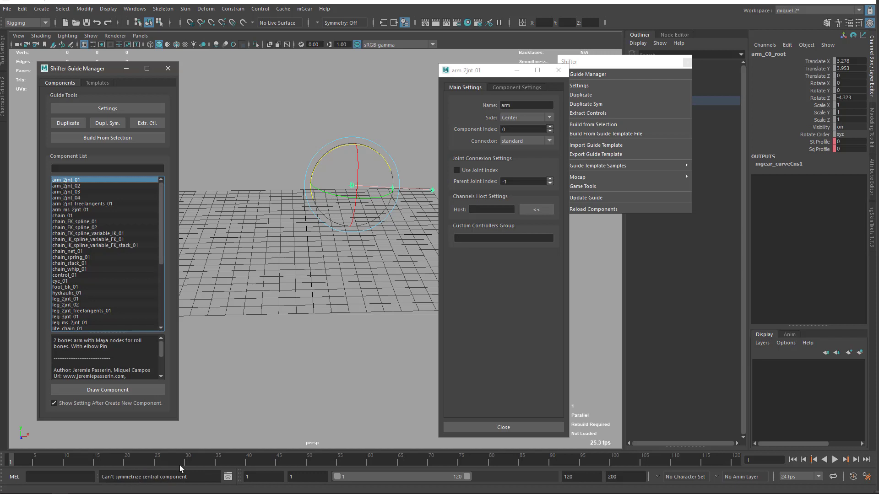
pyautogui.keyDown('alt'); pyautogui.moveTo(360, 265); pyautogui.dragTo(354, 210); pyautogui.keyUp('alt')
pyautogui.keyDown('alt'); pyautogui.moveTo(352, 191); pyautogui.dragTo(336, 204, button='middle'); pyautogui.keyUp('alt')
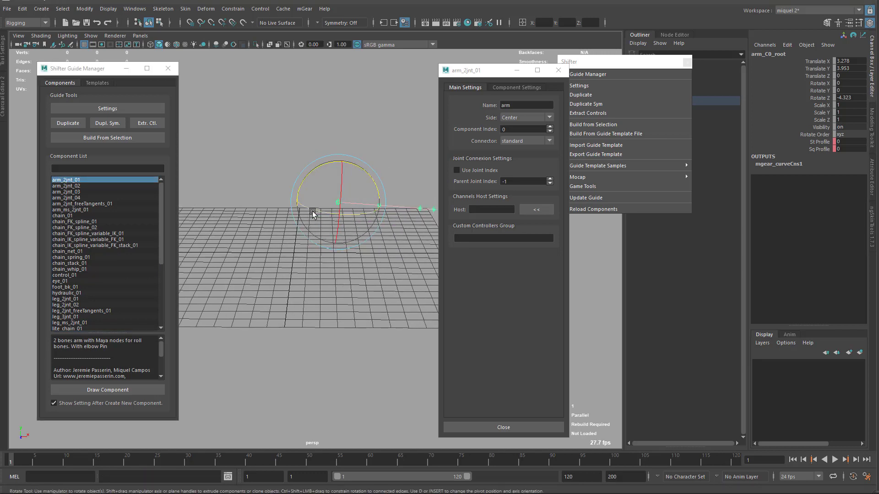
# Set the arm guide's side to Left
pyautogui.keyDown('alt'); pyautogui.moveTo(313, 214); pyautogui.dragTo(327, 271); pyautogui.keyUp('alt')
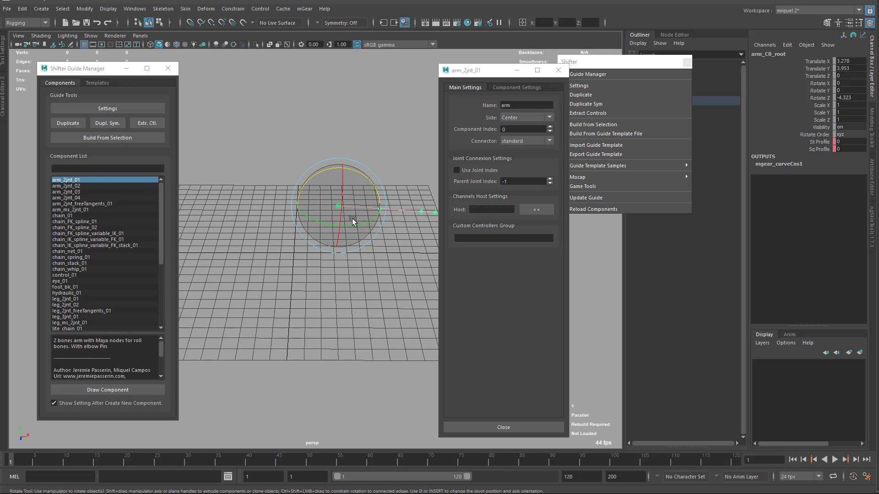
pyautogui.keyDown('alt'); pyautogui.moveTo(372, 275); pyautogui.dragTo(373, 258, button='middle'); pyautogui.keyUp('alt')
pyautogui.keyDown('alt'); pyautogui.moveTo(372, 258); pyautogui.dragTo(363, 215); pyautogui.keyUp('alt')
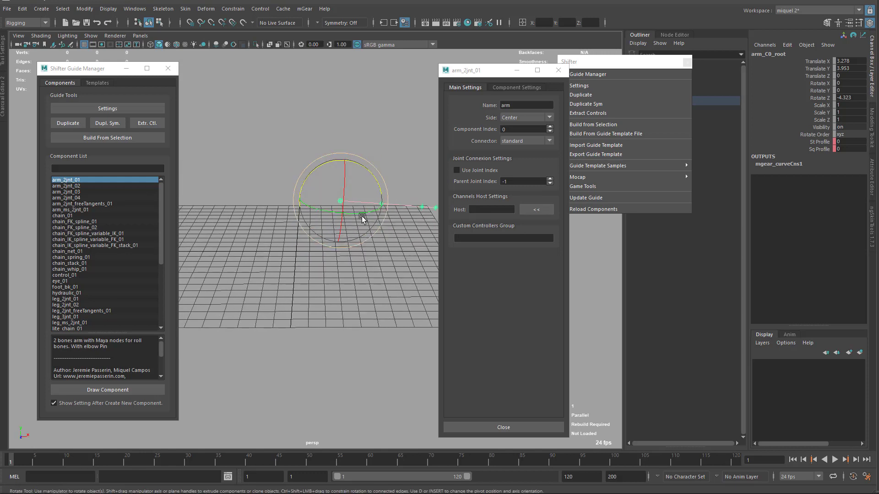
pyautogui.keyDown('alt'); pyautogui.moveTo(220, 191); pyautogui.dragTo(459, 170); pyautogui.keyUp('alt')
pyautogui.click(548, 116)
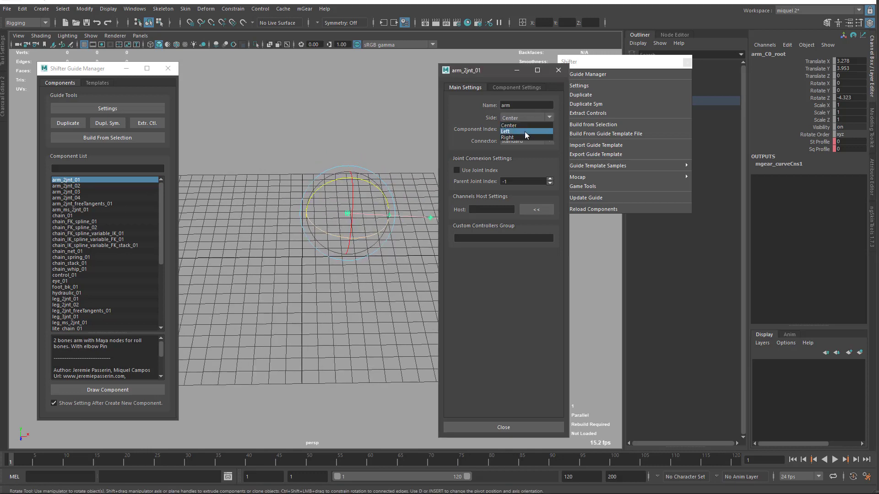
pyautogui.click(526, 129)
# Duplicate the left arm guide symmetrically and move the settings window clear of the guides in the viewport
pyautogui.keyDown('alt'); pyautogui.moveTo(367, 234); pyautogui.dragTo(367, 256); pyautogui.keyUp('alt')
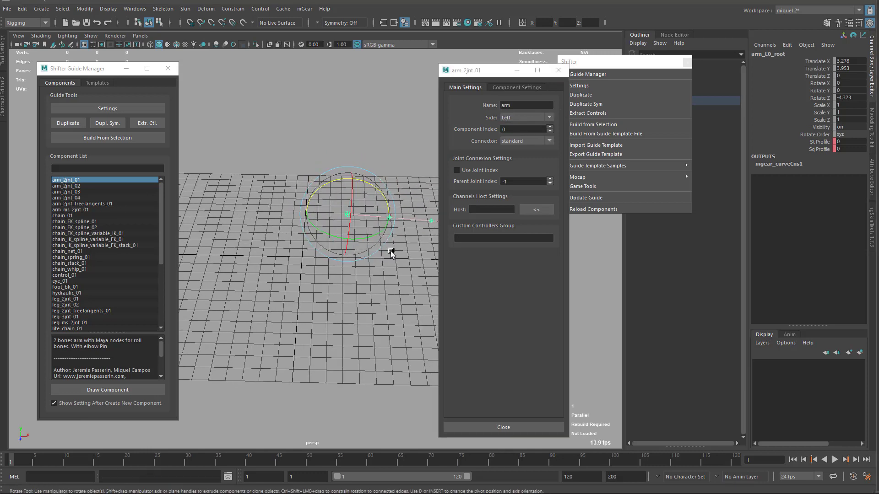
pyautogui.keyDown('alt'); pyautogui.moveTo(388, 251); pyautogui.dragTo(390, 240, button='middle'); pyautogui.keyUp('alt')
pyautogui.click(112, 126)
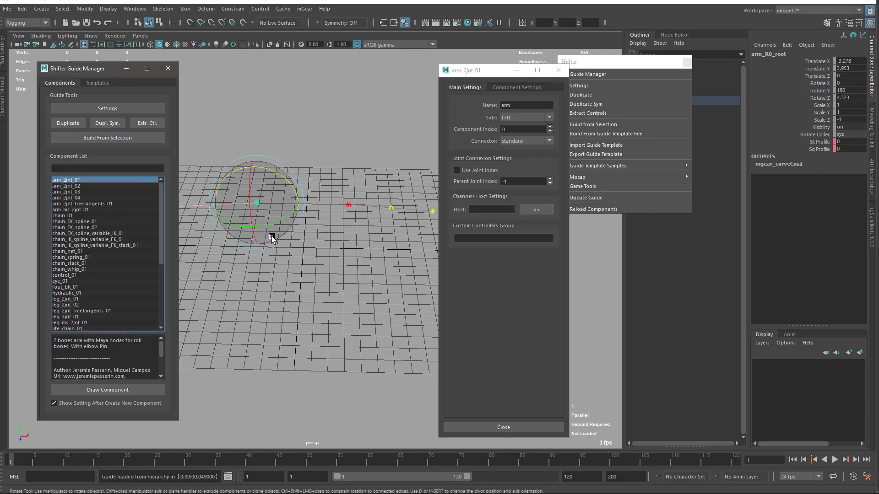
pyautogui.keyDown('alt'); pyautogui.moveTo(314, 247); pyautogui.dragTo(320, 224); pyautogui.keyUp('alt')
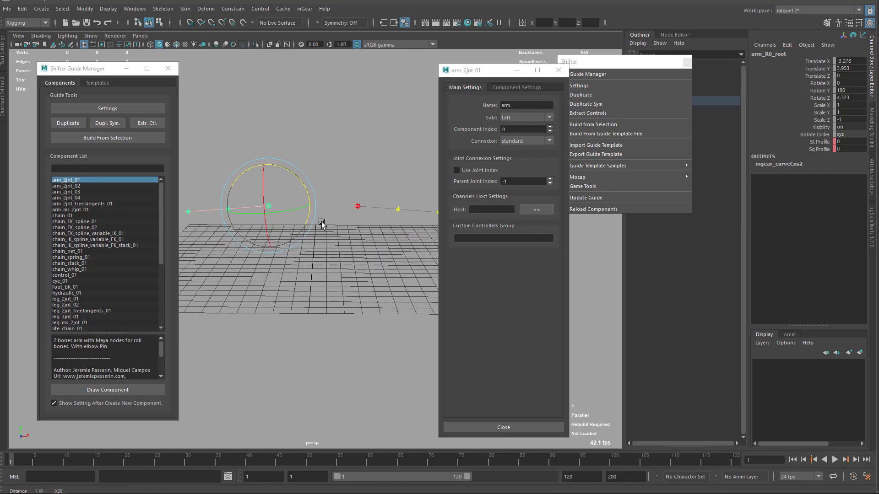
pyautogui.moveTo(485, 78); pyautogui.dragTo(528, 62)
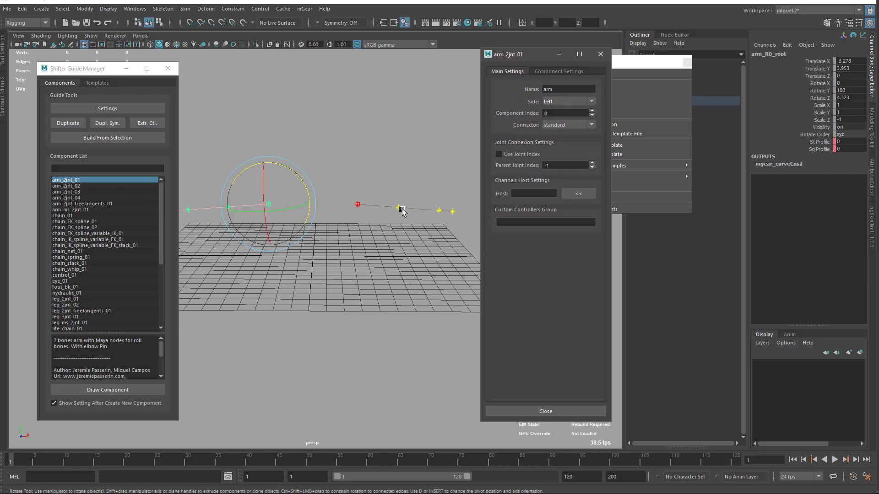
pyautogui.keyDown('alt'); pyautogui.moveTo(432, 195); pyautogui.dragTo(433, 197); pyautogui.keyUp('alt')
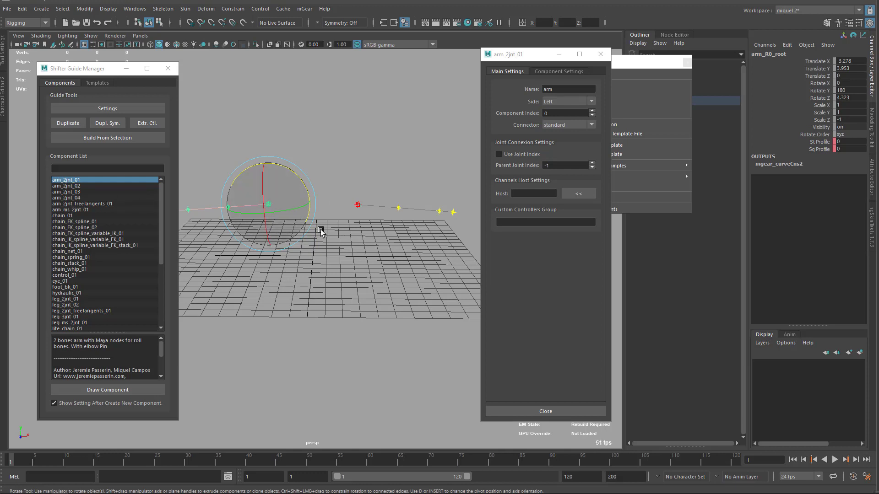
pyautogui.keyDown('alt'); pyautogui.moveTo(318, 225); pyautogui.dragTo(373, 245); pyautogui.keyUp('alt')
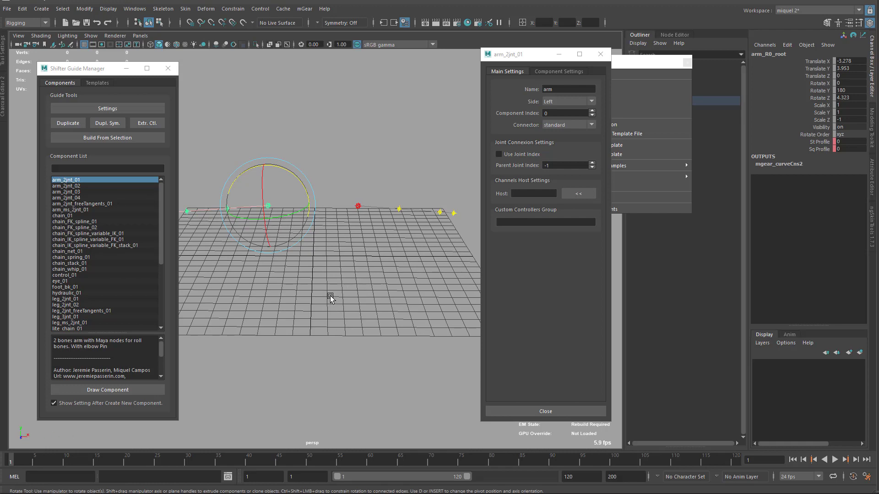
pyautogui.keyDown('alt'); pyautogui.moveTo(368, 274); pyautogui.dragTo(315, 302); pyautogui.keyUp('alt')
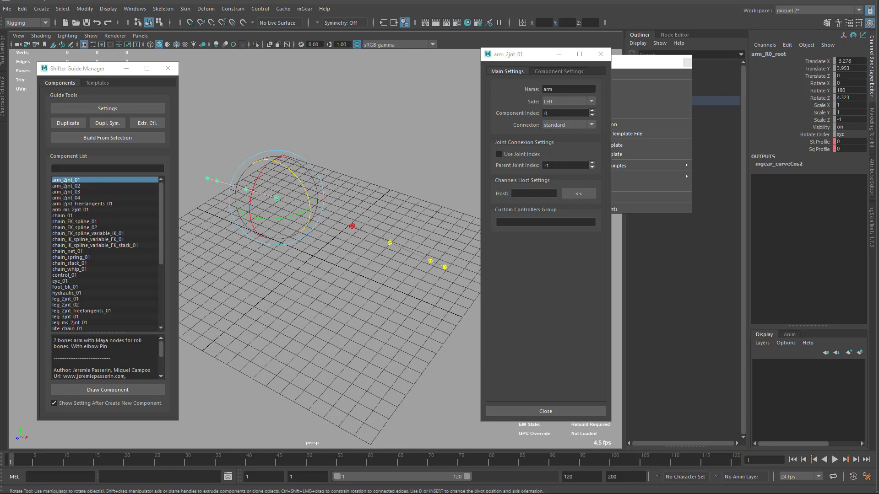
# Deselect the guides and sketch the YZ mirror plane with a mirroring arrow on a temporary screen capture, discarding it when finished
pyautogui.click(333, 270)
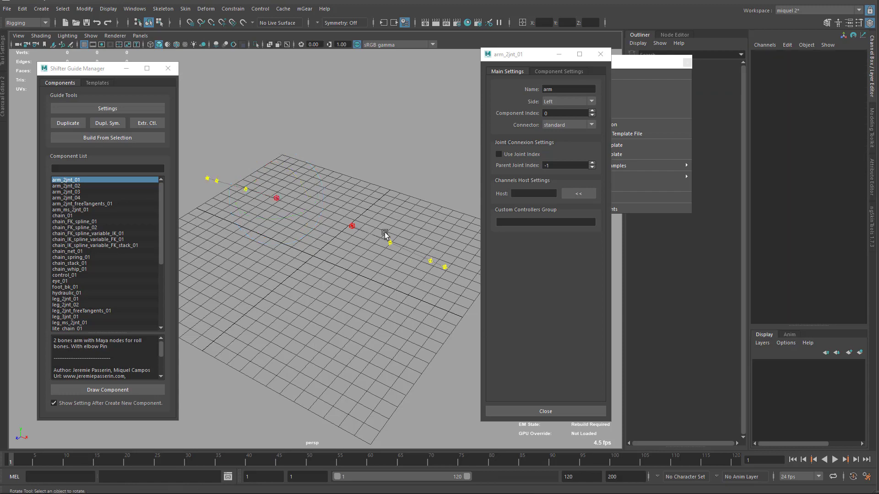
pyautogui.press('Print')
pyautogui.moveTo(101, 57); pyautogui.dragTo(608, 409)
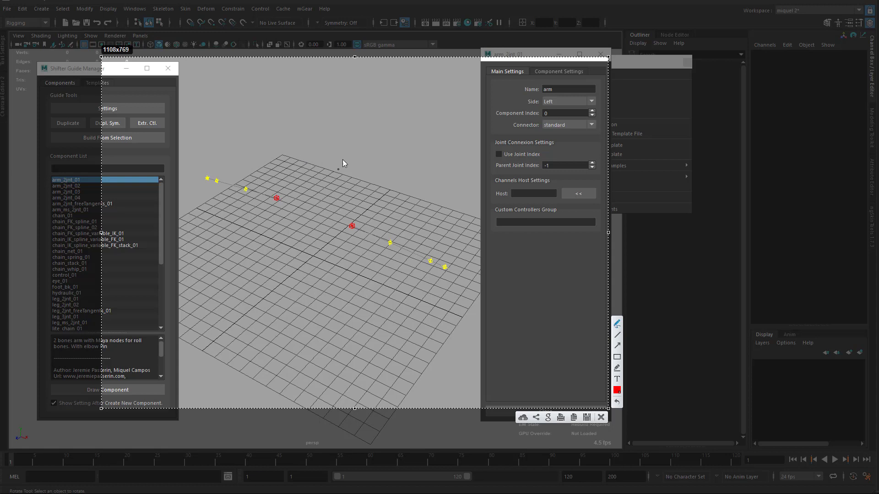
pyautogui.moveTo(328, 90)
pyautogui.mouseDown()
pyautogui.moveTo(327, 224)
pyautogui.moveTo(261, 287)
pyautogui.moveTo(269, 303)
pyautogui.mouseUp()
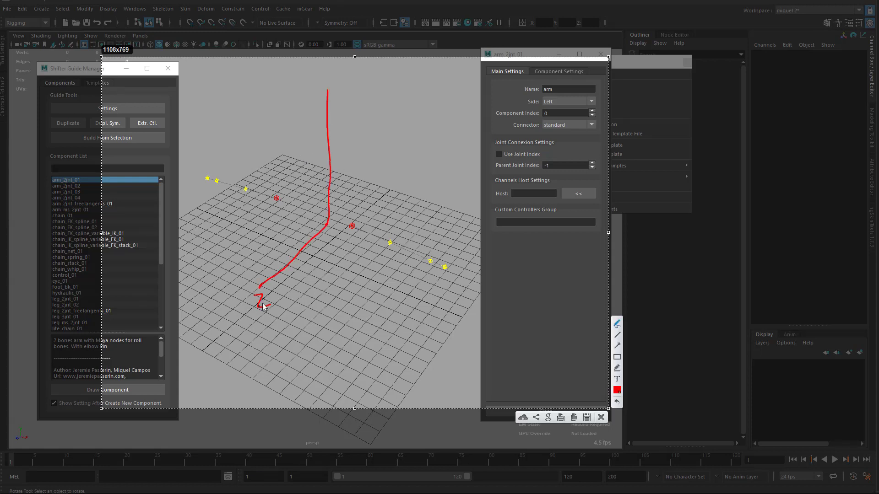
pyautogui.moveTo(329, 83)
pyautogui.mouseDown()
pyautogui.moveTo(336, 97)
pyautogui.moveTo(311, 94)
pyautogui.mouseUp()
pyautogui.click(297, 104)
pyautogui.click(275, 115)
pyautogui.click(260, 120)
pyautogui.click(248, 132)
pyautogui.click(240, 137)
pyautogui.moveTo(239, 137); pyautogui.dragTo(240, 145)
pyautogui.click(241, 187)
pyautogui.moveTo(246, 218); pyautogui.dragTo(256, 289)
pyautogui.moveTo(276, 165); pyautogui.dragTo(277, 162)
pyautogui.moveTo(353, 204)
pyautogui.mouseDown()
pyautogui.moveTo(276, 197)
pyautogui.moveTo(286, 203)
pyautogui.mouseUp()
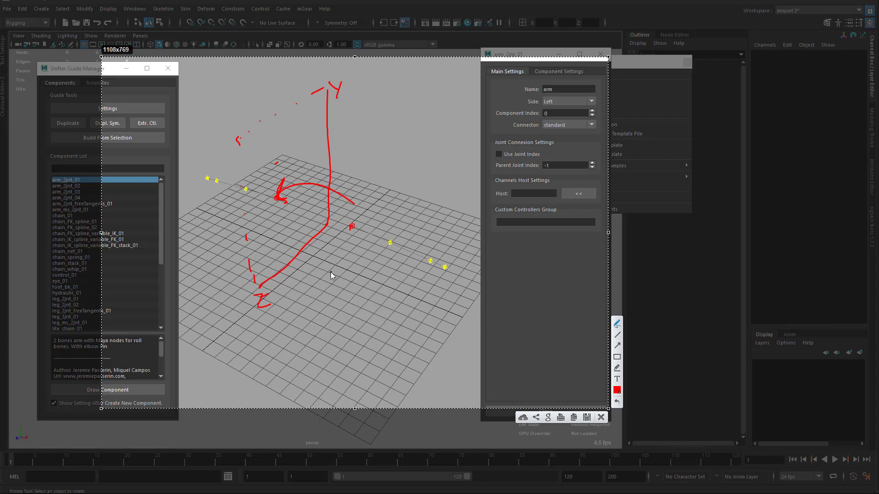
pyautogui.press('Escape')
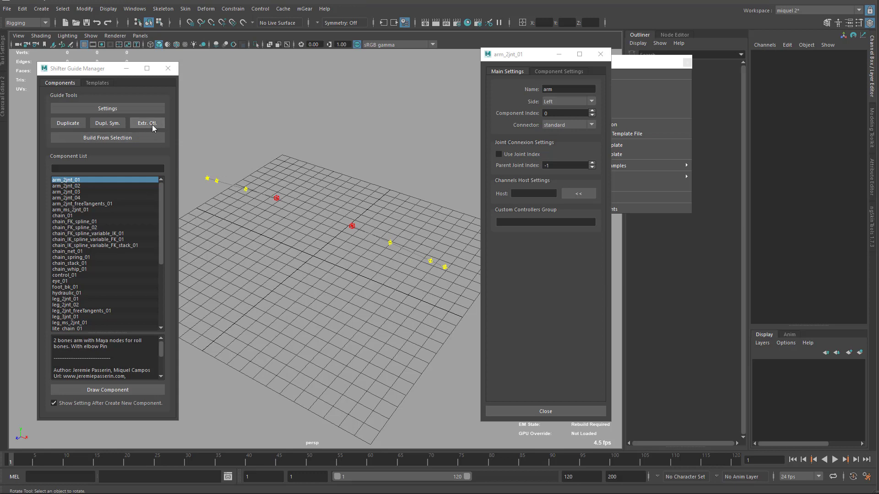
# Select the left arm guide's root with the Select Tool and shift the arm settings window slightly aside
pyautogui.keyDown('alt'); pyautogui.moveTo(300, 268); pyautogui.dragTo(373, 222); pyautogui.keyUp('alt')
pyautogui.press('q')
pyautogui.click(369, 219)
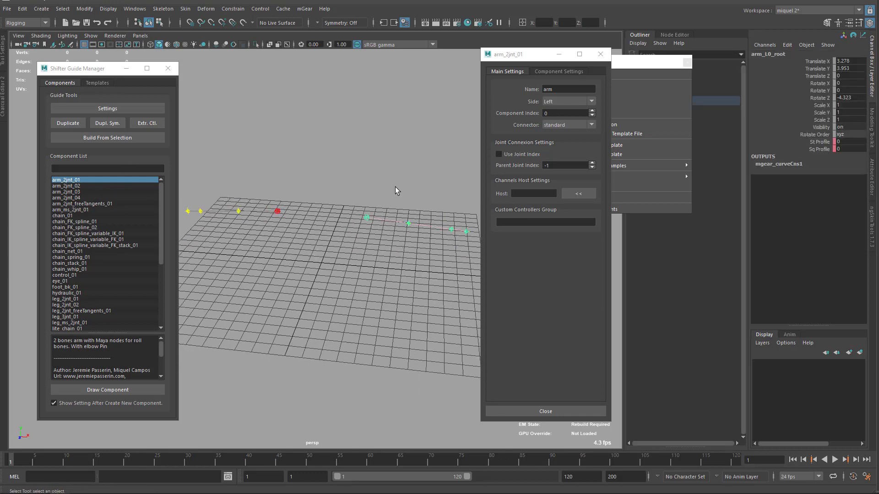
pyautogui.moveTo(525, 56); pyautogui.dragTo(533, 64)
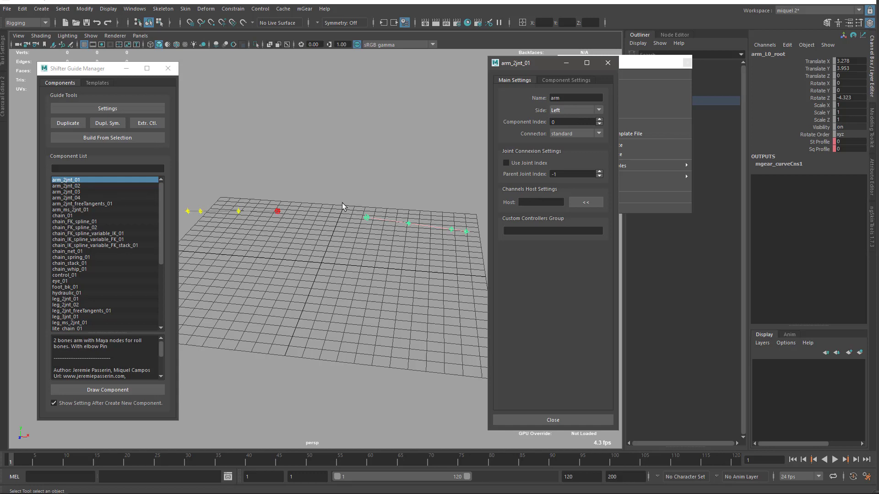
pyautogui.keyDown('alt'); pyautogui.moveTo(369, 204); pyautogui.dragTo(362, 211); pyautogui.keyUp('alt')
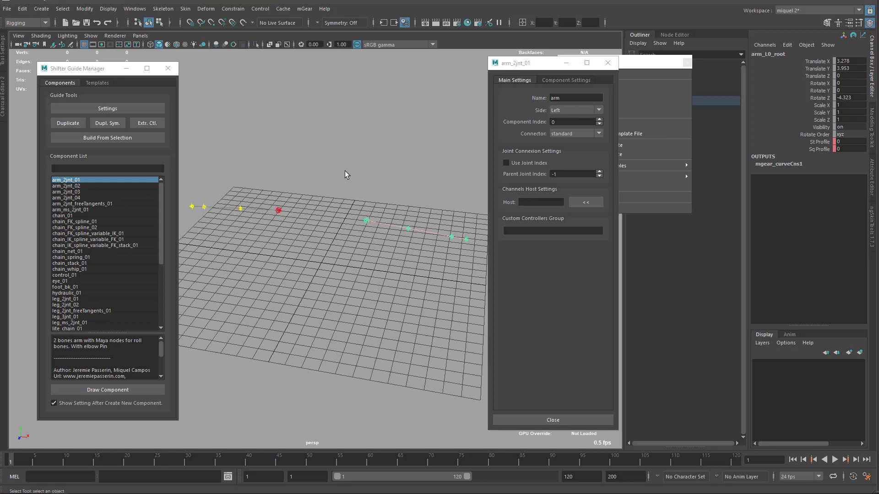